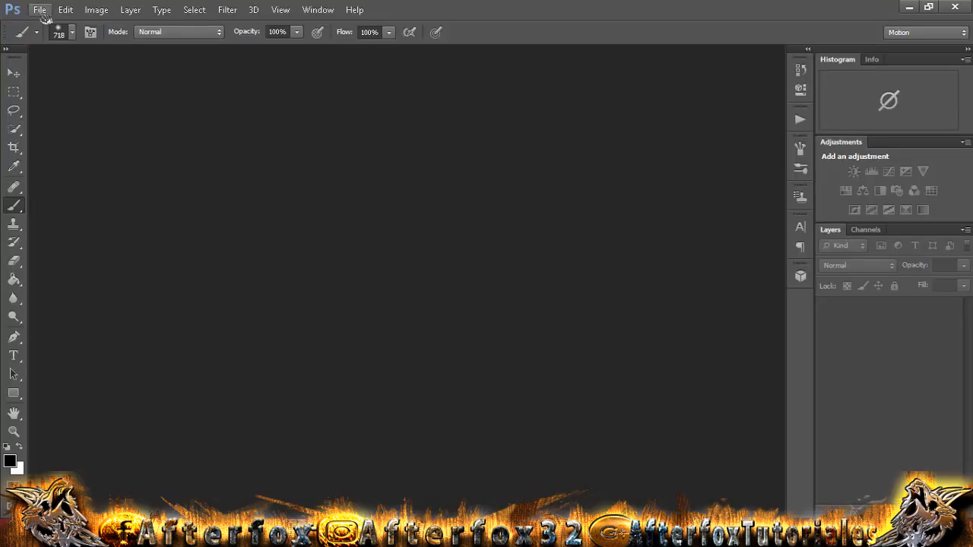
# Create a transparent RGB document named "blotch Photosho Action", 3840 by 2160 pixels at 72 pixels/centimeter.
pyautogui.click(42, 9)
pyautogui.click(45, 23)
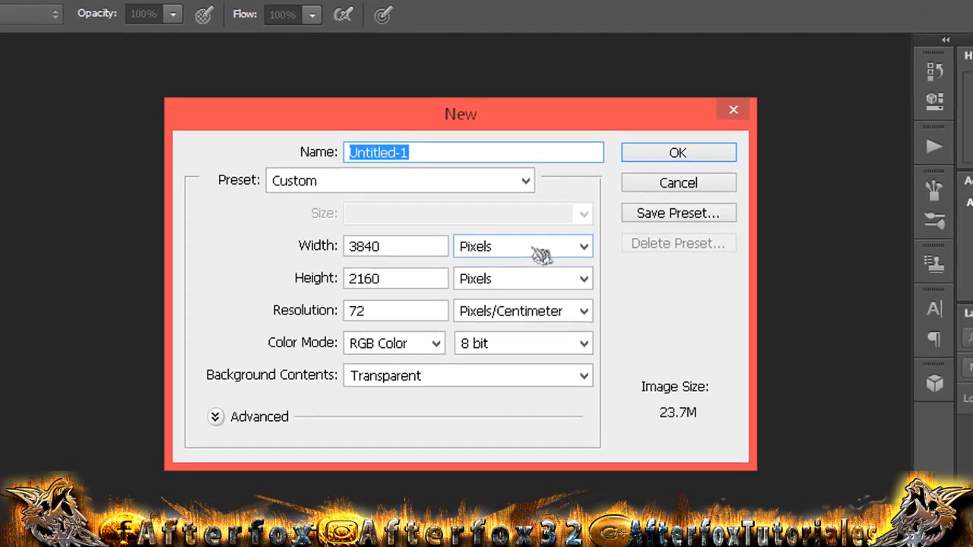
pyautogui.write('blotch Photosho Action')
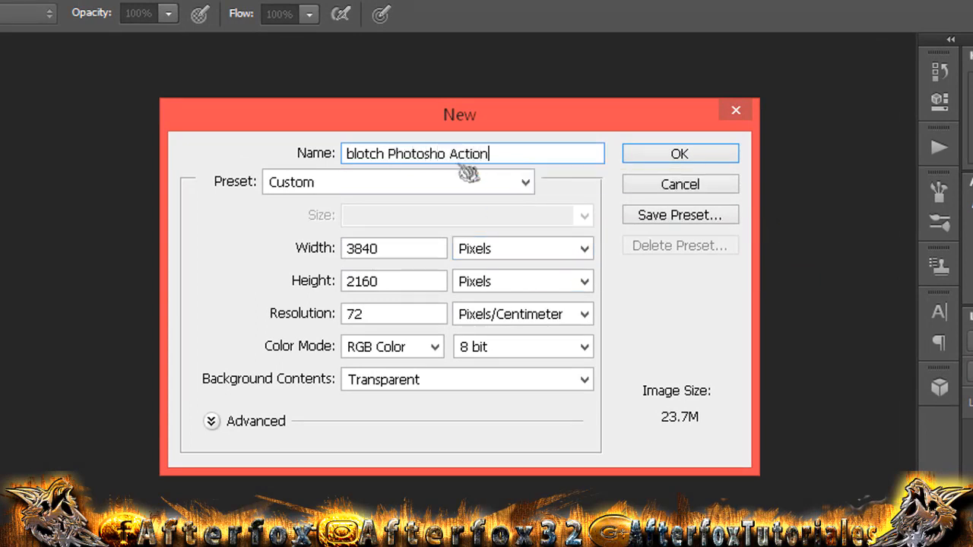
pyautogui.moveTo(403, 251); pyautogui.dragTo(319, 250)
pyautogui.moveTo(403, 282); pyautogui.dragTo(354, 283)
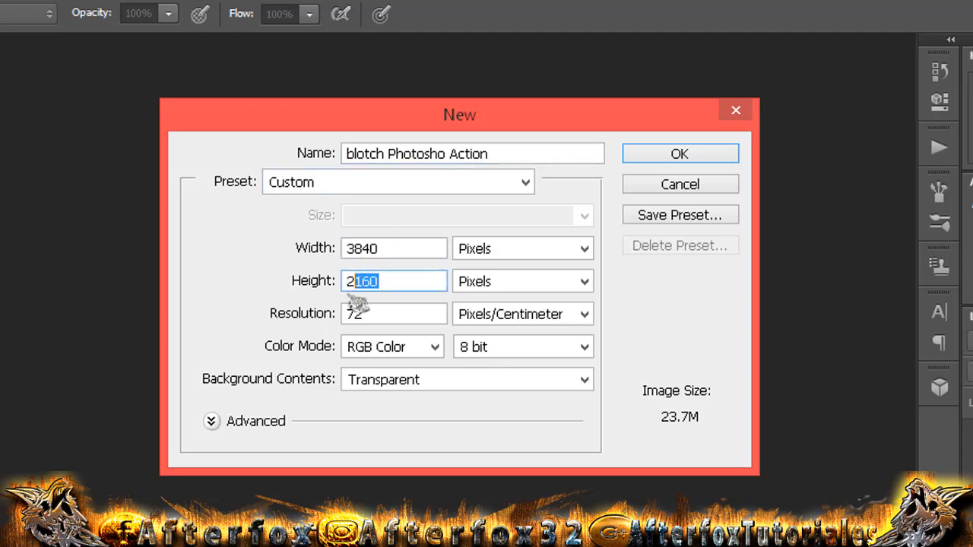
pyautogui.click(424, 343)
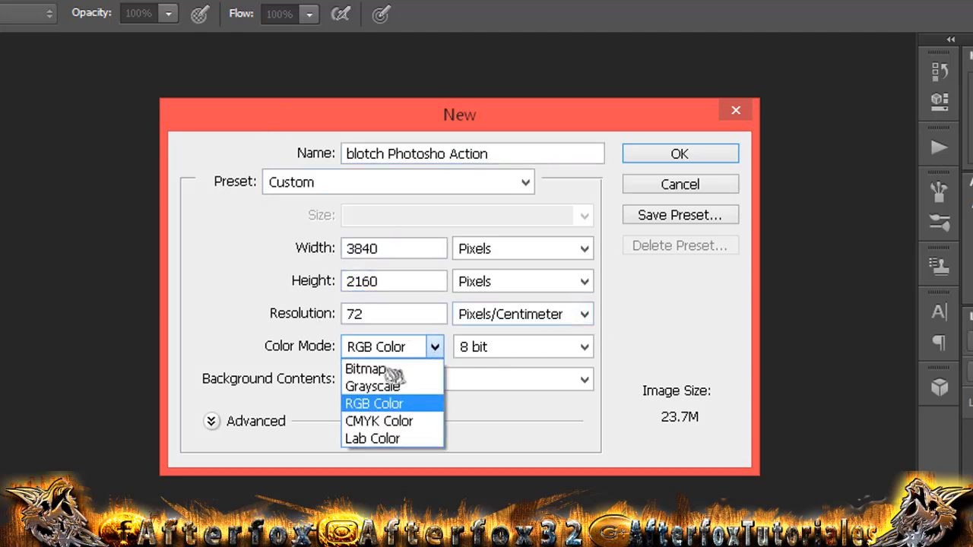
pyautogui.click(403, 402)
pyautogui.click(677, 155)
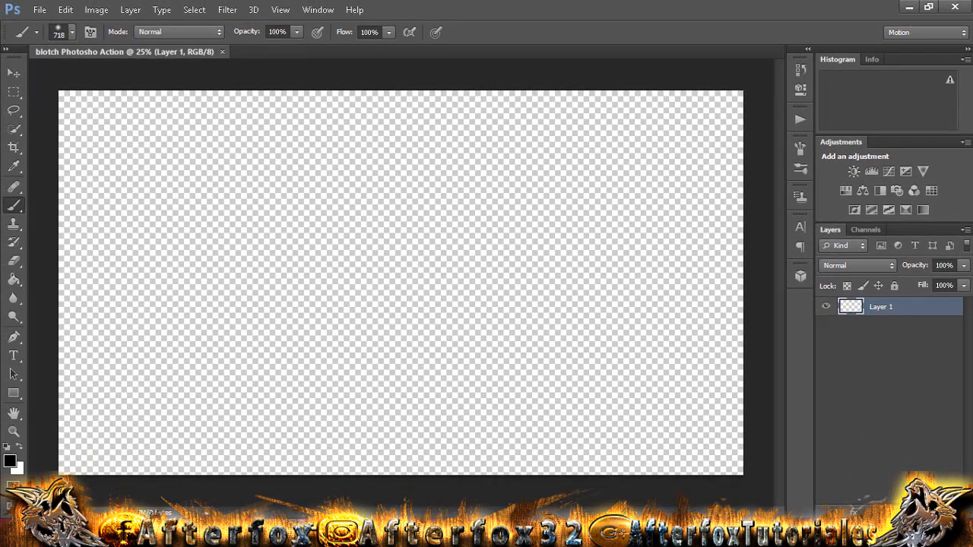
# Place the christmas-2971961 photo from the ACTION PHOTOSHOP #14 folder into the document and enlarge it to fill the canvas.
pyautogui.click(909, 7)
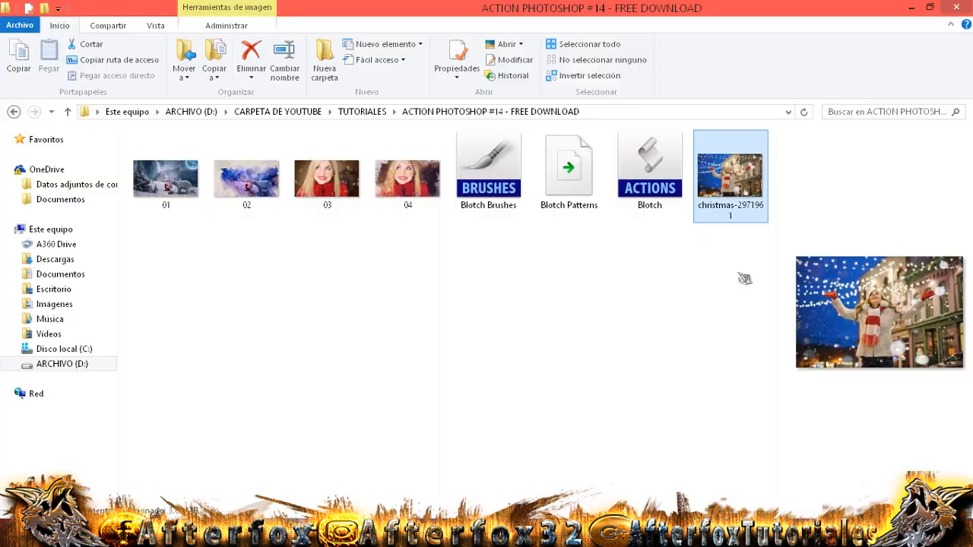
pyautogui.moveTo(730, 174); pyautogui.dragTo(449, 338)
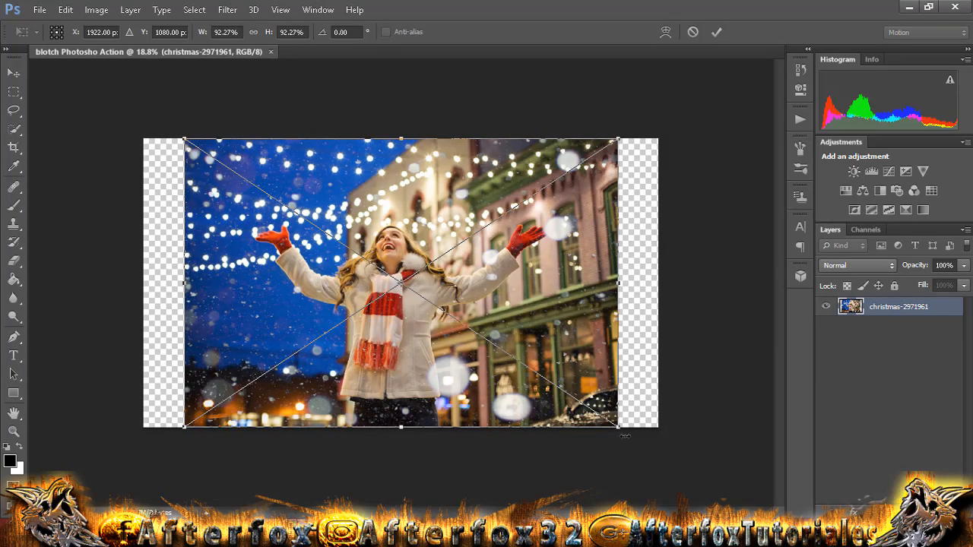
pyautogui.moveTo(618, 427); pyautogui.dragTo(660, 456)
pyautogui.moveTo(183, 139); pyautogui.dragTo(141, 109)
pyautogui.click(717, 34)
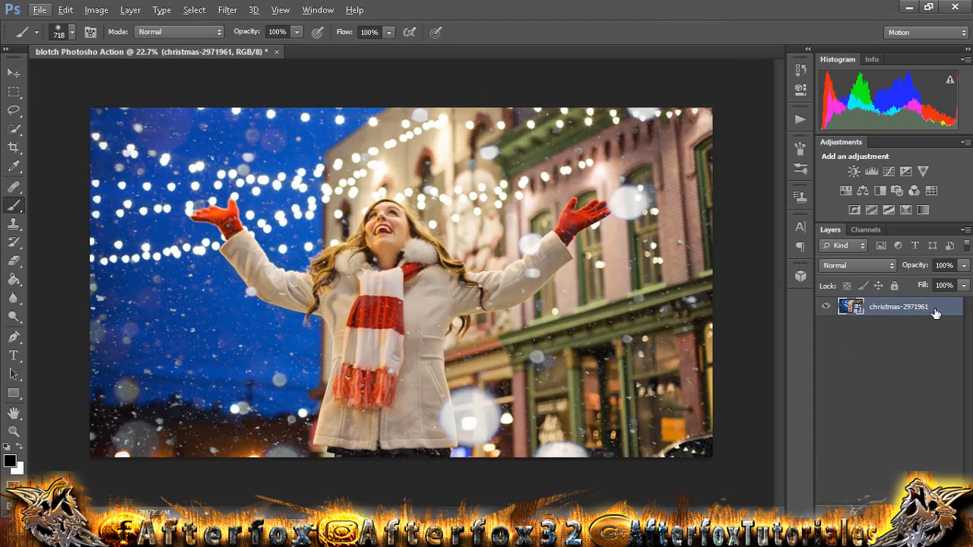
# Convert the placed photo layer into the locked Background layer.
pyautogui.click(130, 9)
pyautogui.moveTo(130, 24)
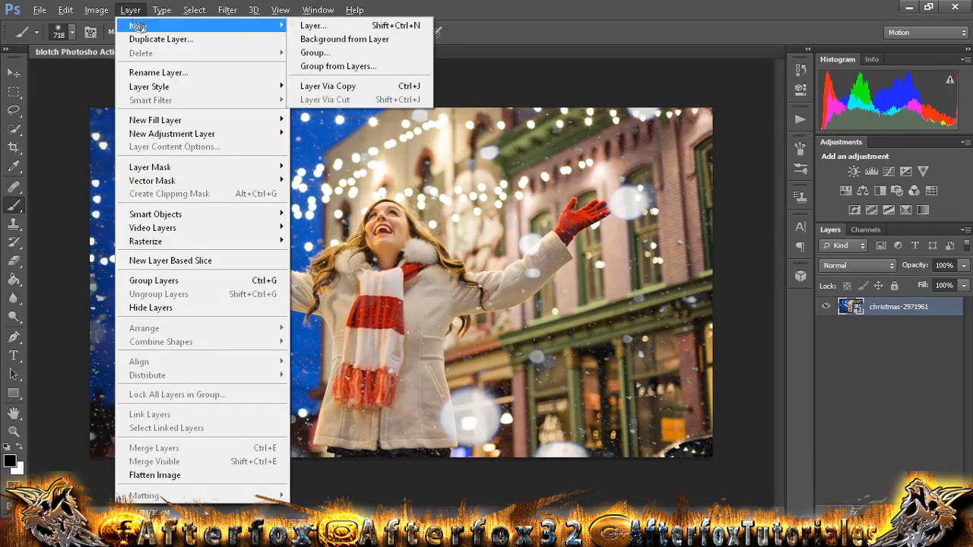
pyautogui.click(319, 25)
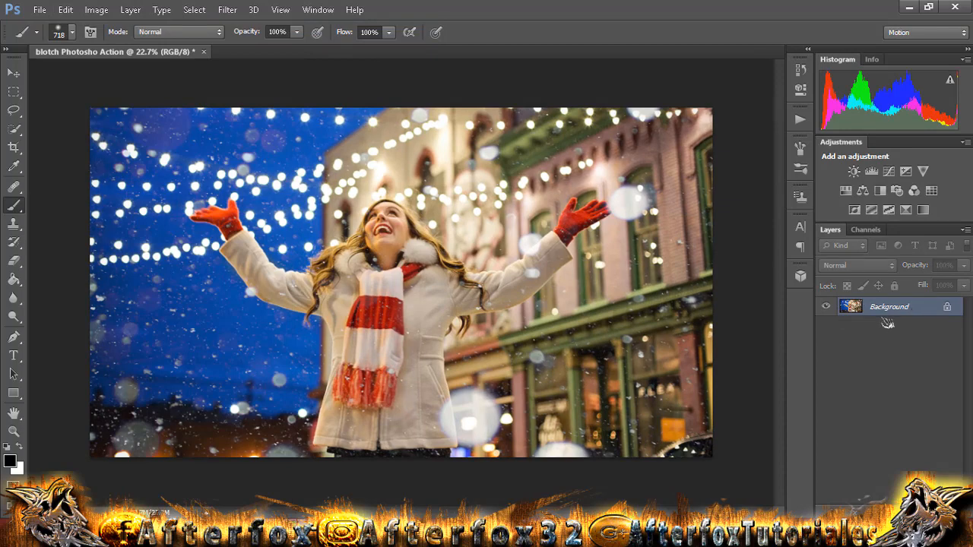
# Show the available actions and load the Blotch action file from the ACTION PHOTOSHOP #14 - FREE DOWNLOAD folder.
pyautogui.click(801, 119)
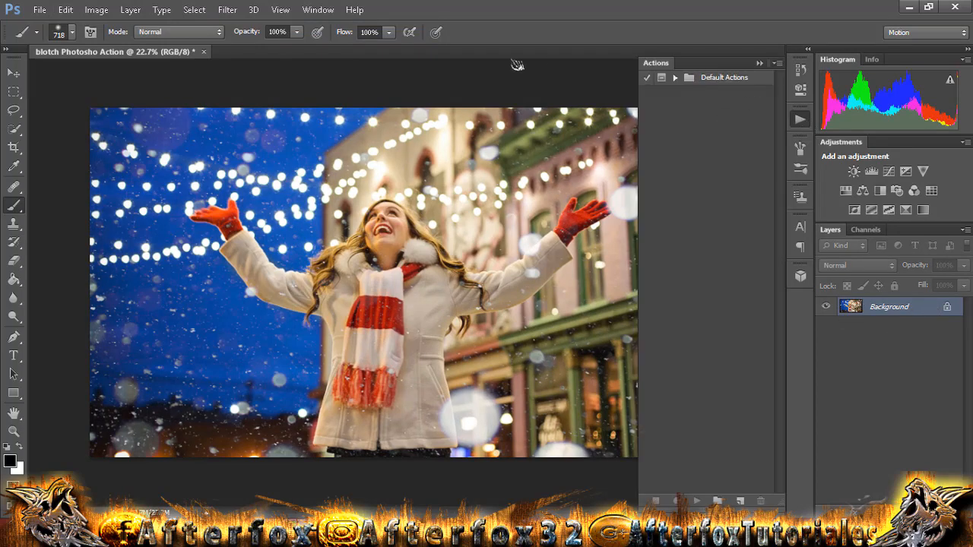
pyautogui.click(318, 9)
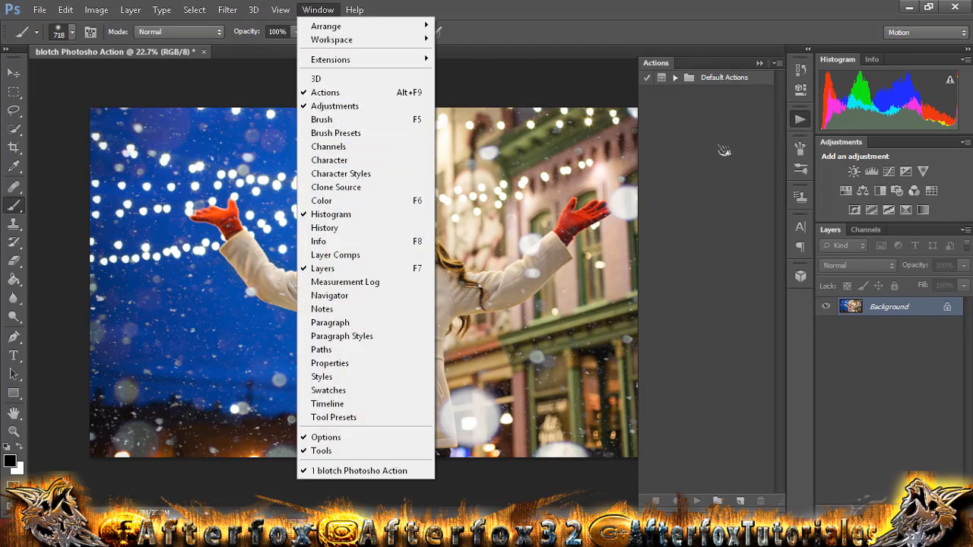
pyautogui.click(771, 129)
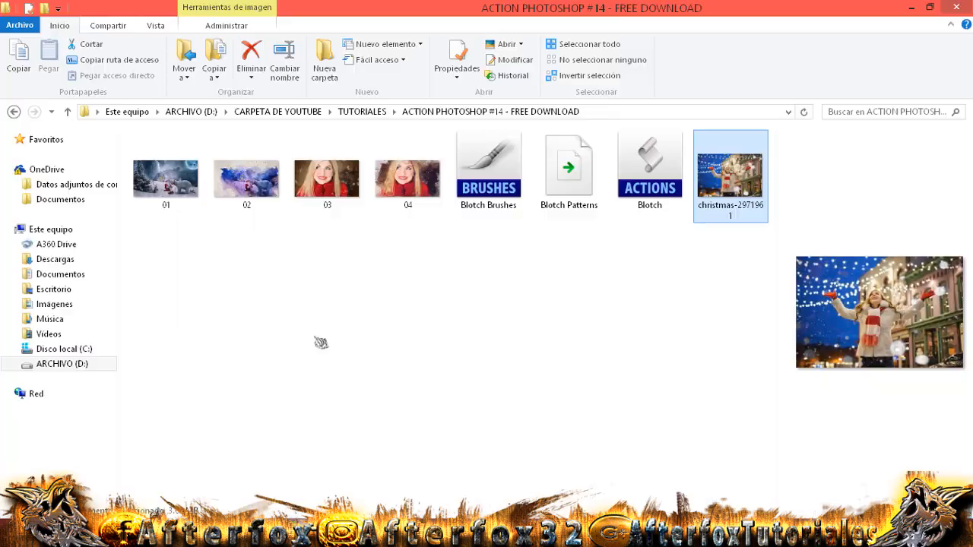
pyautogui.click(653, 167)
pyautogui.moveTo(654, 167); pyautogui.dragTo(715, 205)
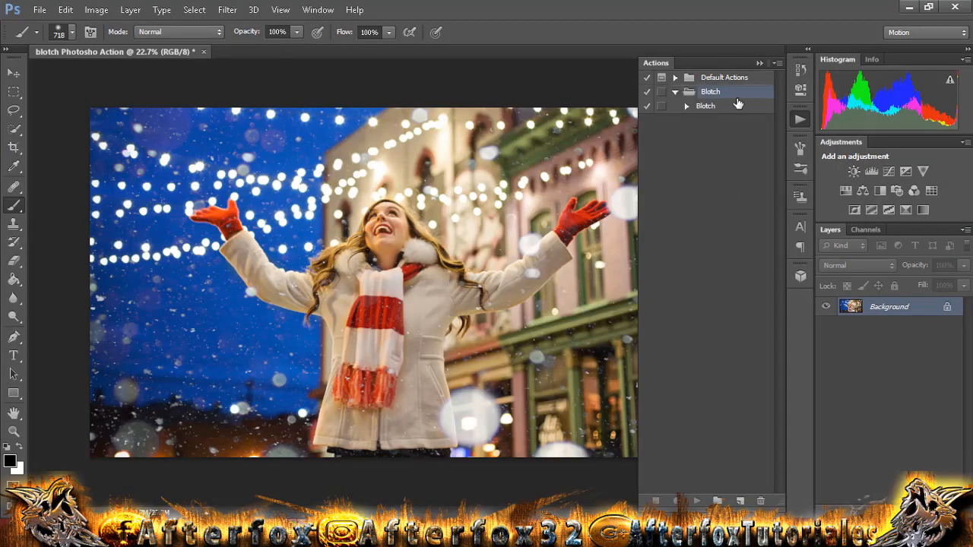
pyautogui.hotkey('alt', 'Tab')
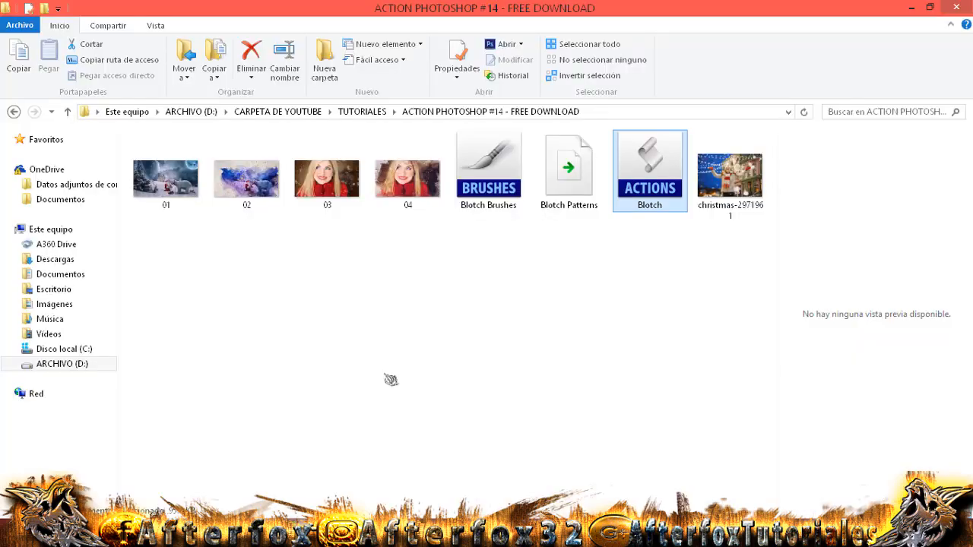
pyautogui.click(489, 171)
pyautogui.click(568, 171)
pyautogui.moveTo(606, 287); pyautogui.dragTo(495, 170)
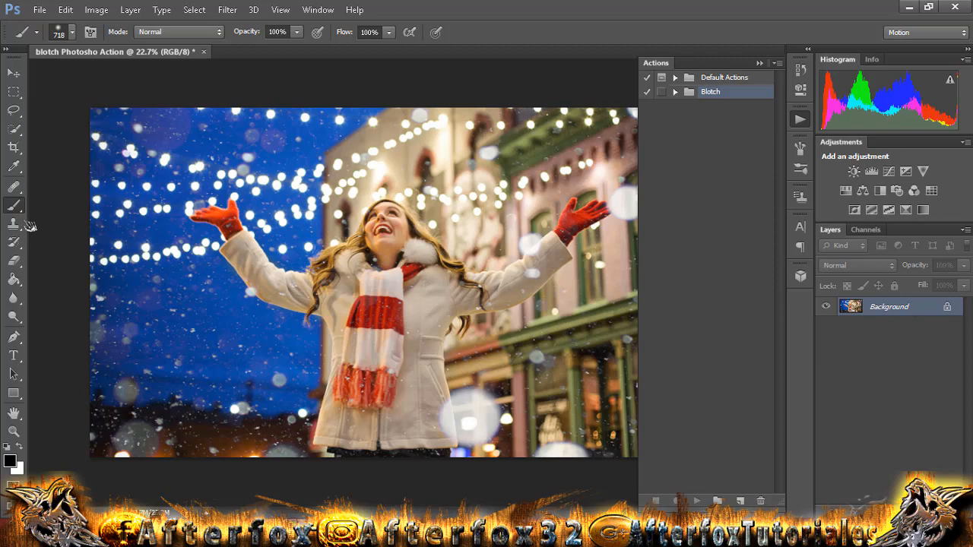
# Load the Blotch Brushes file from the ACTION PHOTOSHOP #14 - FREE DOWNLOAD folder into the brush presets.
pyautogui.rightClick(395, 220)
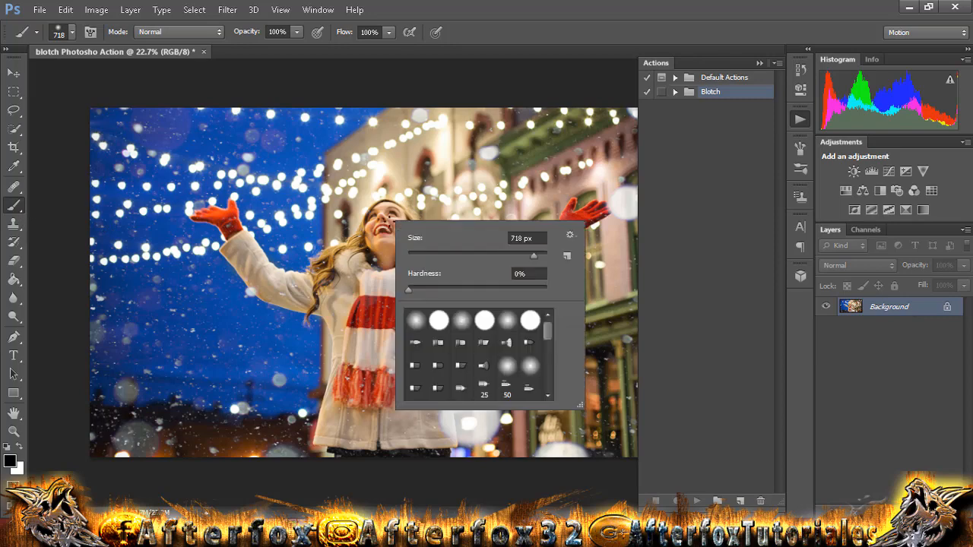
pyautogui.click(572, 238)
pyautogui.click(667, 221)
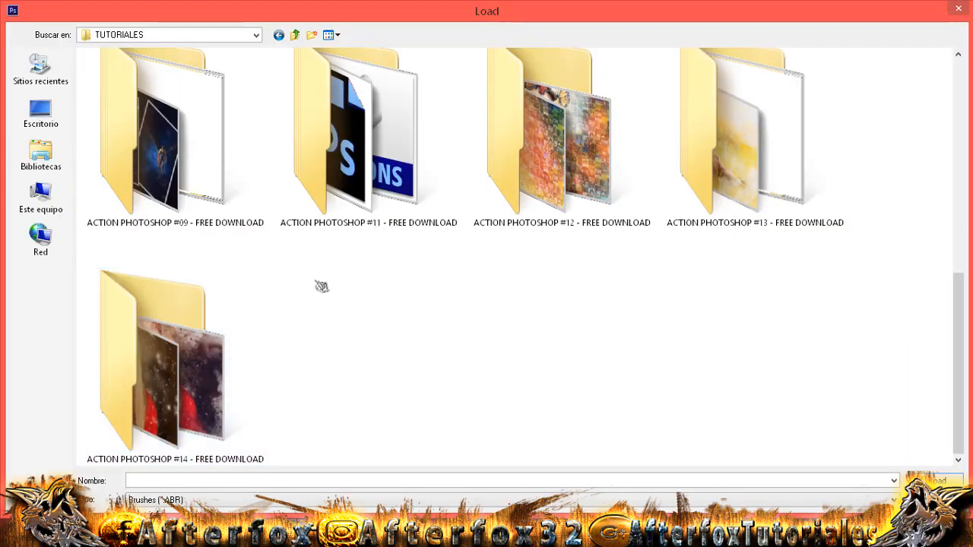
pyautogui.doubleClick(188, 389)
pyautogui.click(150, 106)
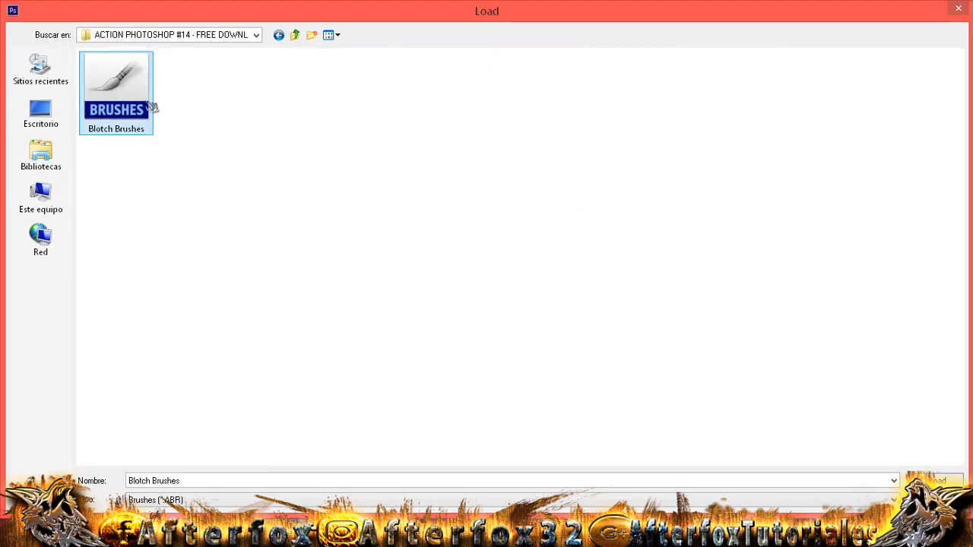
pyautogui.press('Return')
pyautogui.scroll(-10, 555, 337)
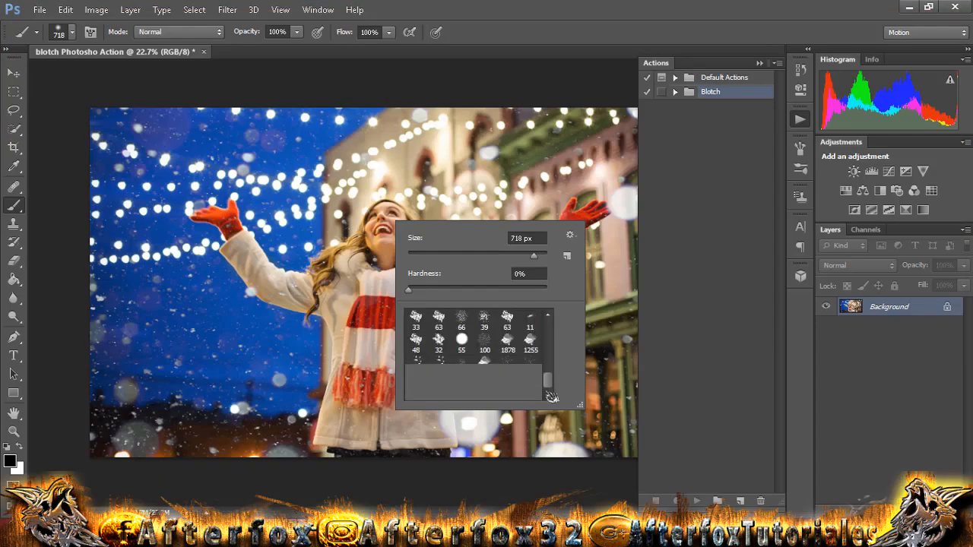
pyautogui.click(572, 238)
pyautogui.click(569, 240)
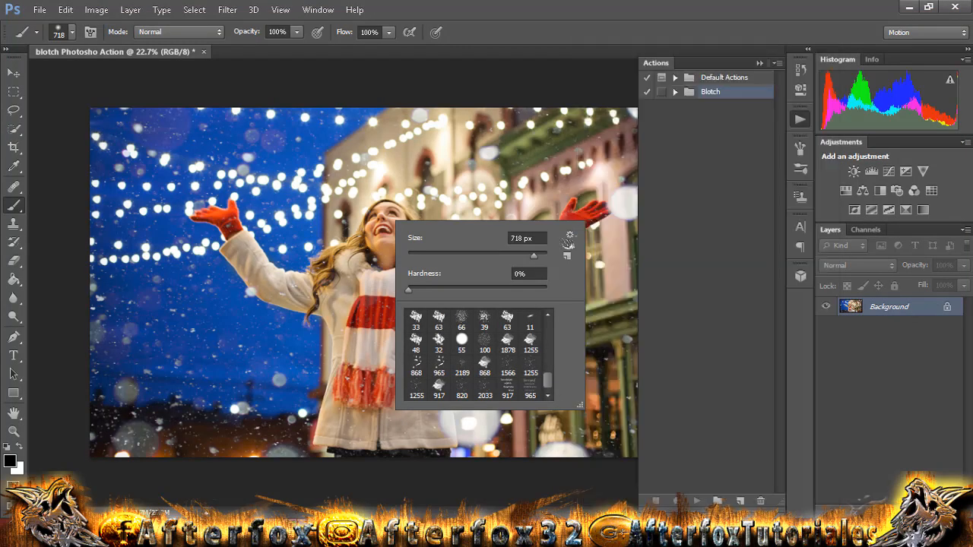
# Add an empty layer named Brush and load Blotch Patterns through its Pattern Overlay options, without applying the layer style.
pyautogui.hotkey('ctrl', 'shift', 'alt', 'n')
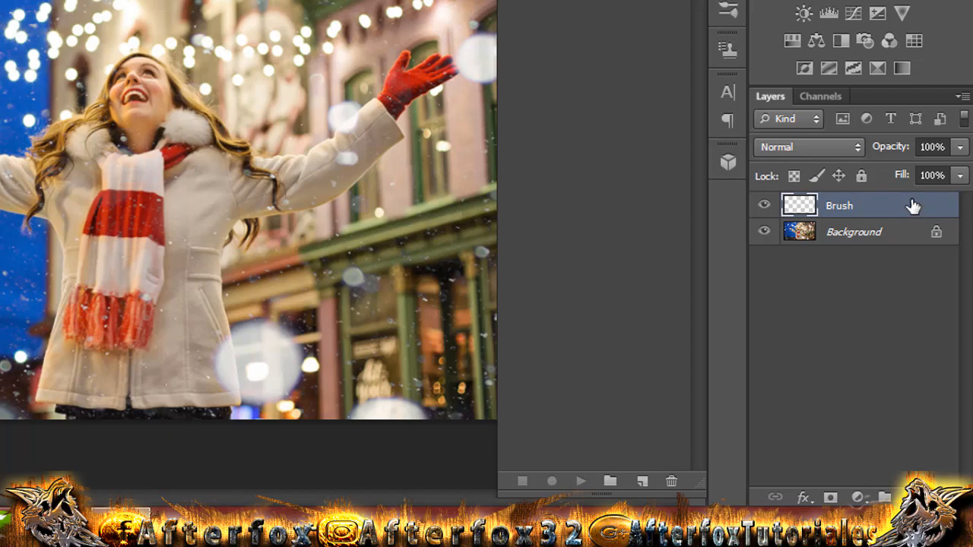
pyautogui.doubleClick(913, 206)
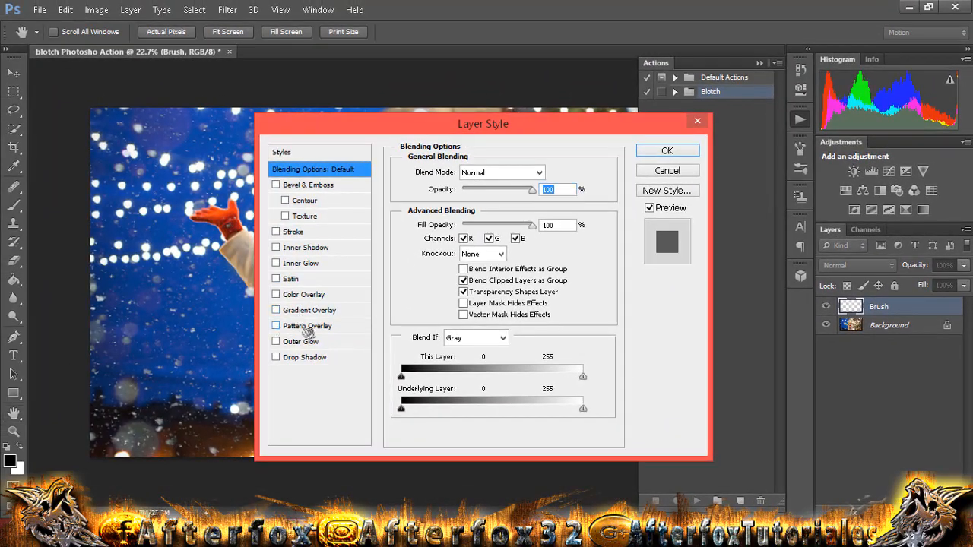
pyautogui.click(307, 327)
pyautogui.click(496, 222)
pyautogui.click(552, 258)
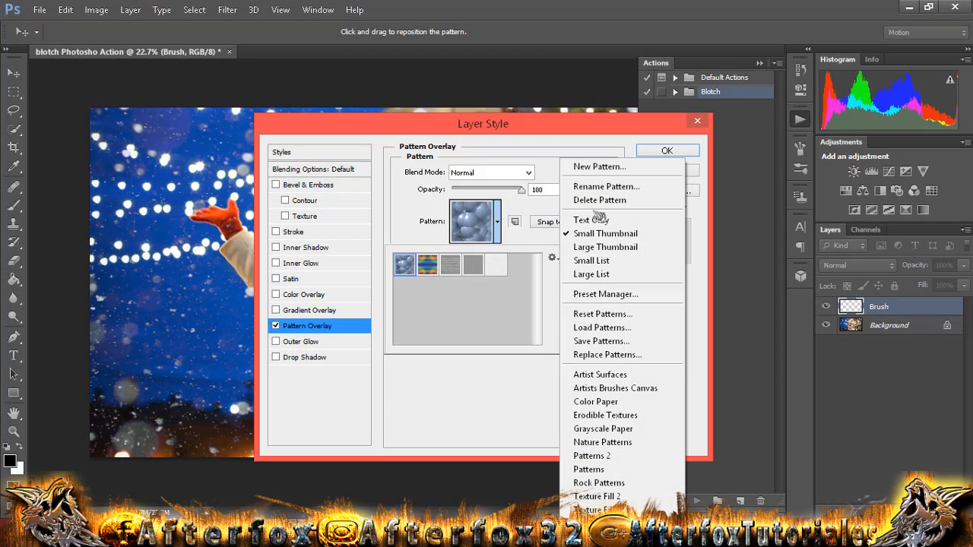
pyautogui.click(615, 332)
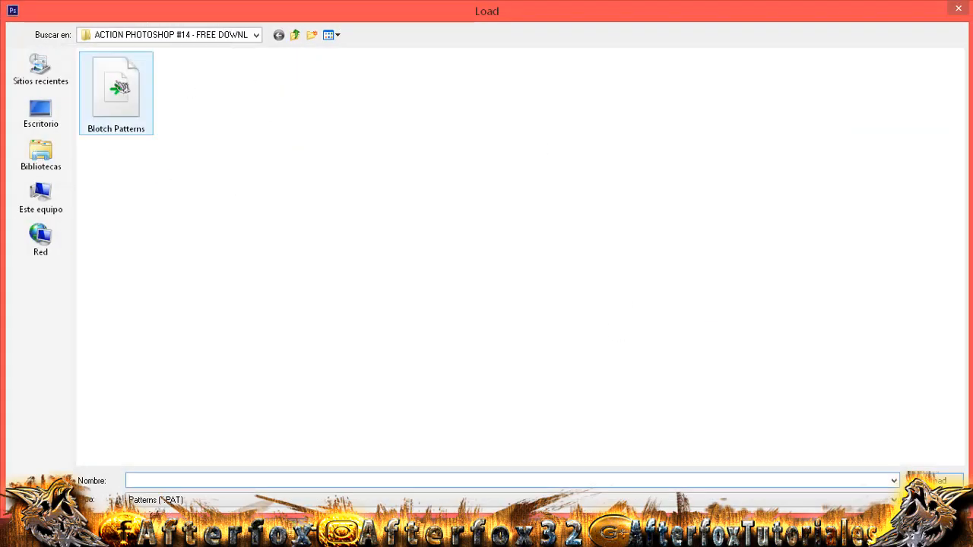
pyautogui.click(179, 61)
pyautogui.press('Return')
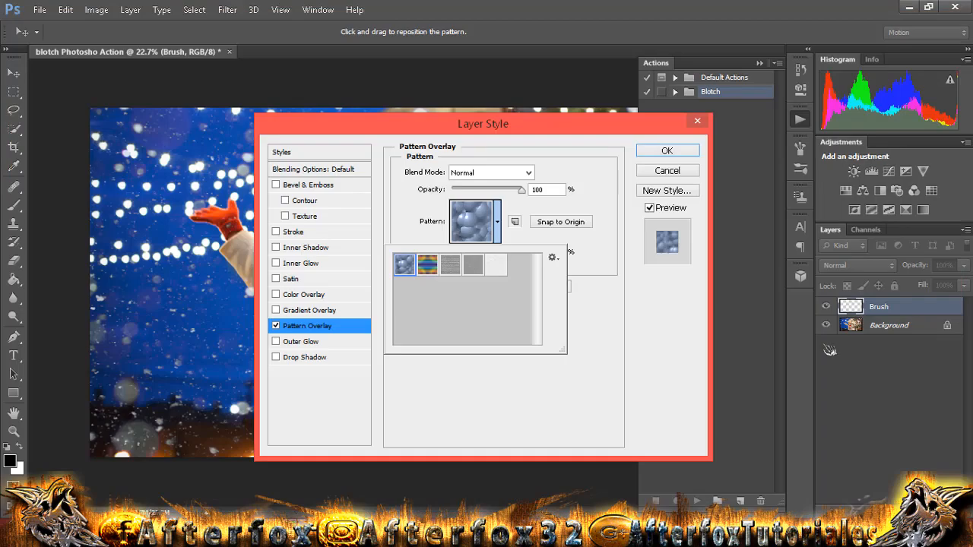
pyautogui.click(519, 267)
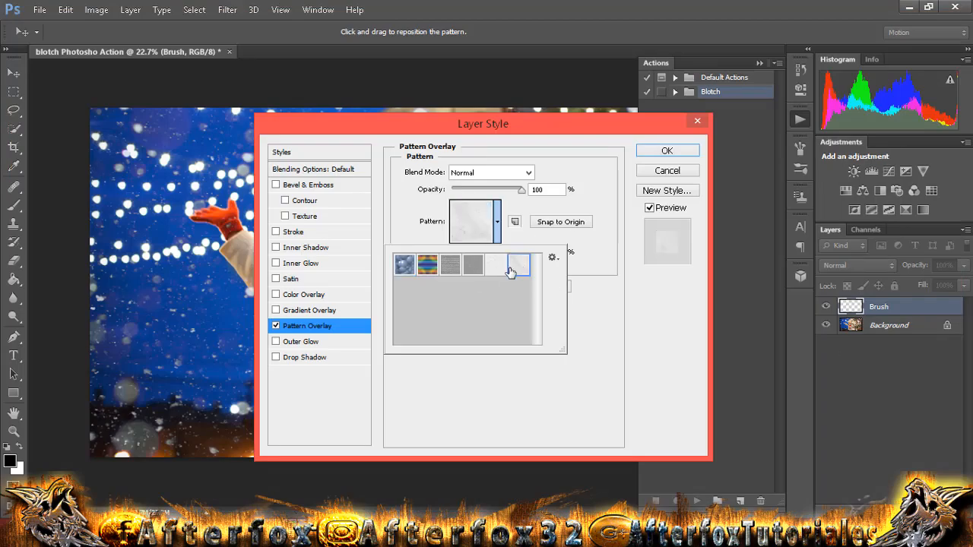
pyautogui.click(667, 174)
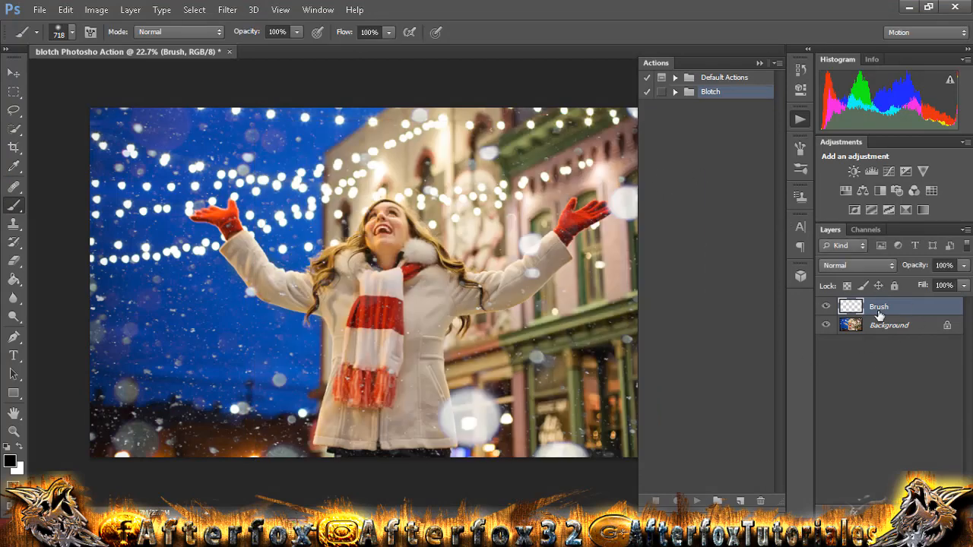
# Set the foreground colour to a bright, fully saturated green.
pyautogui.click(12, 462)
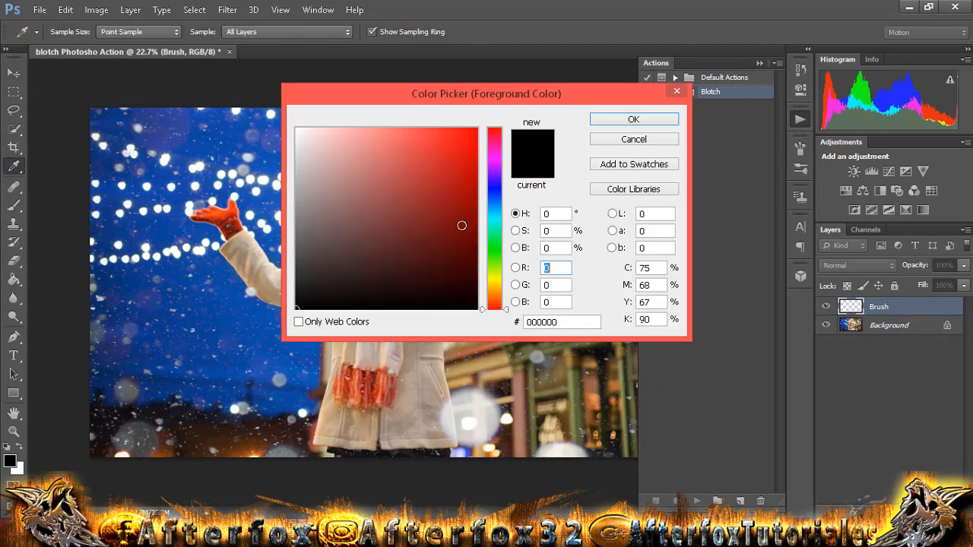
pyautogui.click(501, 258)
pyautogui.click(477, 129)
pyautogui.click(633, 119)
# Paint over the woman's head, arms and coat on the Brush layer with a hard round brush reduced to 252 px.
pyautogui.press('b')
pyautogui.rightClick(408, 207)
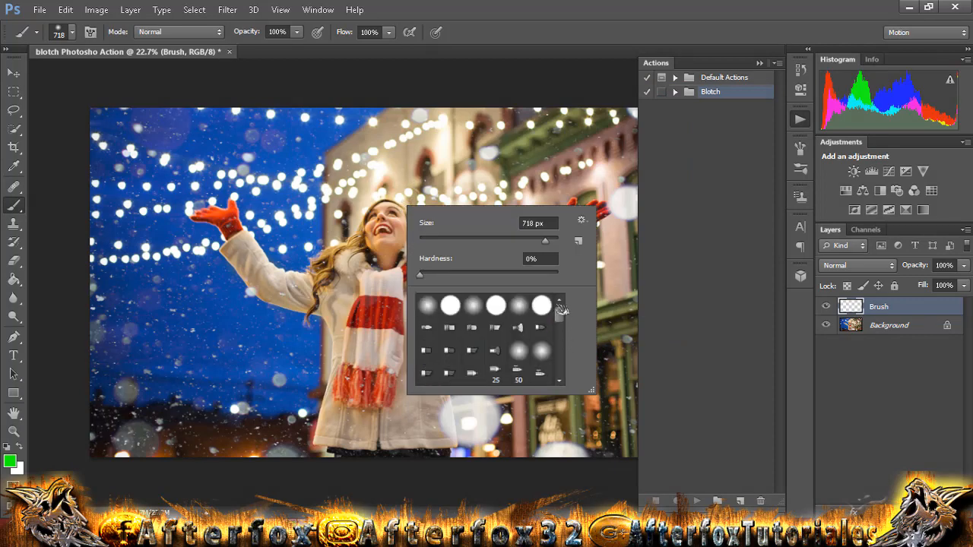
pyautogui.press('Return')
pyautogui.moveTo(456, 388)
pyautogui.mouseDown()
pyautogui.moveTo(348, 386)
pyautogui.moveTo(294, 285)
pyautogui.moveTo(331, 301)
pyautogui.moveTo(499, 284)
pyautogui.moveTo(604, 207)
pyautogui.mouseUp()
pyautogui.press('[')
pyautogui.moveTo(425, 228); pyautogui.dragTo(285, 265)
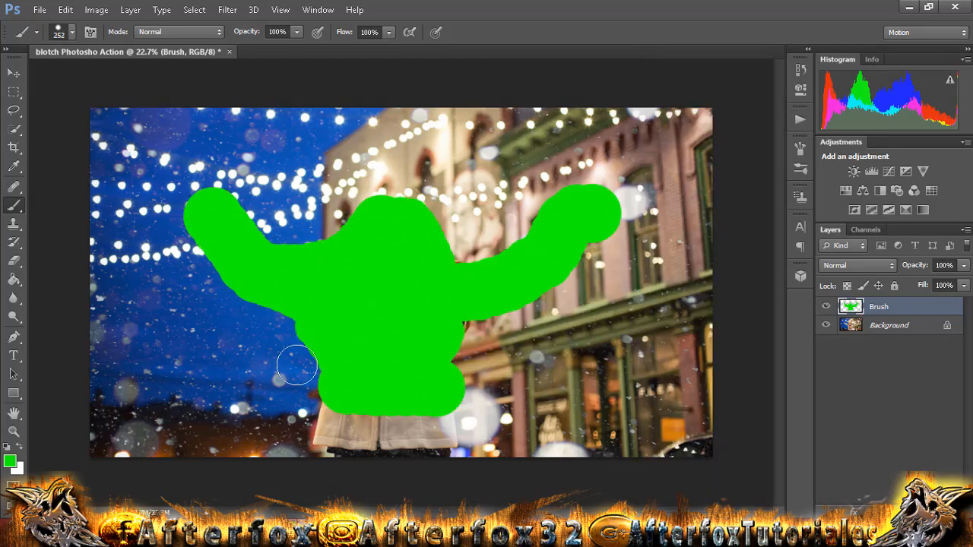
# Try painting extra green strokes outward from the figure on both sides and around the head.
pyautogui.moveTo(297, 366); pyautogui.dragTo(486, 357)
pyautogui.moveTo(471, 182)
pyautogui.mouseDown()
pyautogui.moveTo(365, 213)
pyautogui.moveTo(418, 219)
pyautogui.mouseUp()
pyautogui.moveTo(244, 296); pyautogui.dragTo(186, 298)
pyautogui.moveTo(478, 330); pyautogui.dragTo(593, 331)
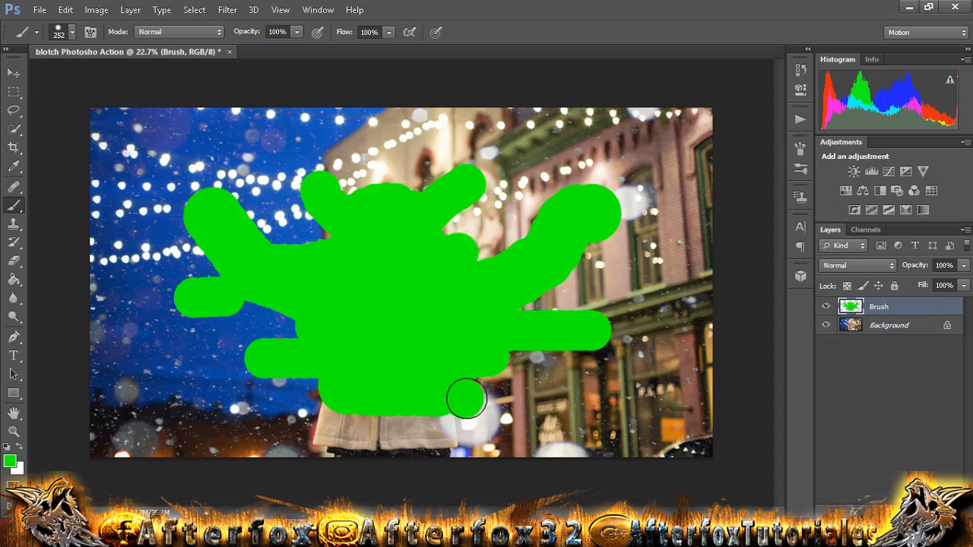
pyautogui.moveTo(466, 398)
pyautogui.mouseDown()
pyautogui.moveTo(536, 370)
pyautogui.moveTo(566, 335)
pyautogui.mouseUp()
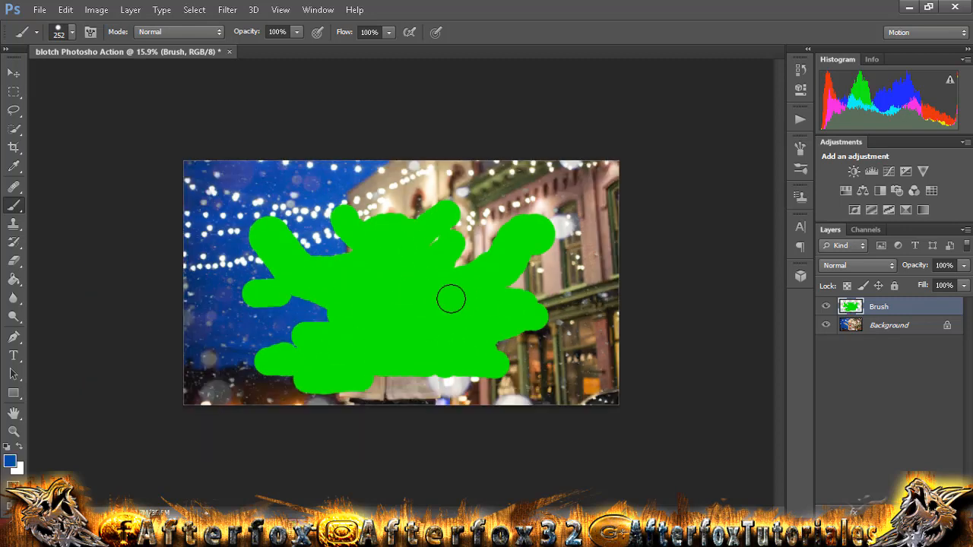
# Undo the extra outward strokes so that only the paint covering the woman is kept.
pyautogui.hotkey('ctrl', 'alt', 'z')
pyautogui.hotkey('ctrl', 'alt', 'z')
pyautogui.hotkey('ctrl', 'alt', 'z')
pyautogui.hotkey('ctrl', 'alt', 'z')
pyautogui.hotkey('ctrl', 'alt', 'z')
pyautogui.hotkey('ctrl', 'alt', 'z')
pyautogui.moveTo(434, 358)
pyautogui.mouseDown()
pyautogui.moveTo(348, 330)
pyautogui.moveTo(344, 348)
pyautogui.mouseUp()
pyautogui.hotkey('ctrl', 'alt', 'z')
# Set the foreground colour to green #12ff00 by sampling the paint on the figure.
pyautogui.click(10, 461)
pyautogui.click(266, 289)
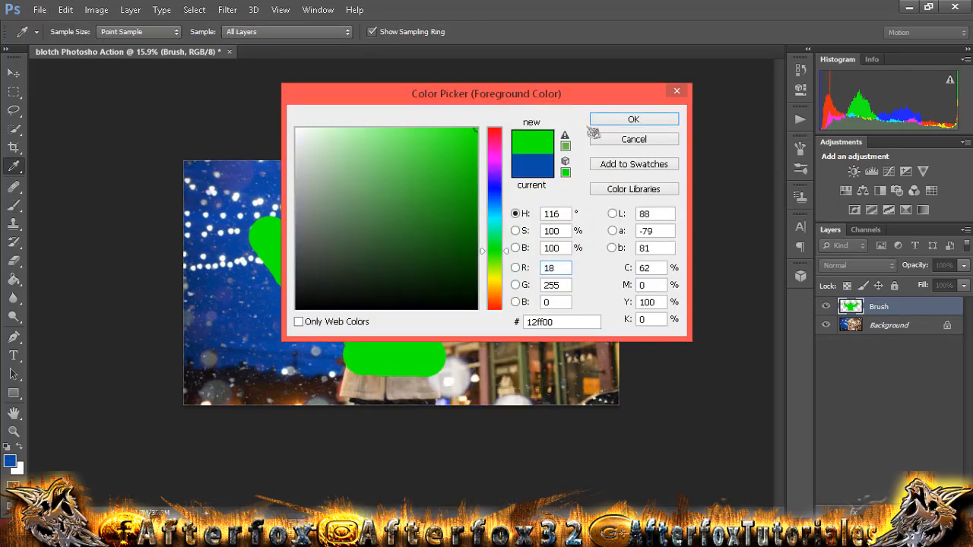
pyautogui.click(632, 119)
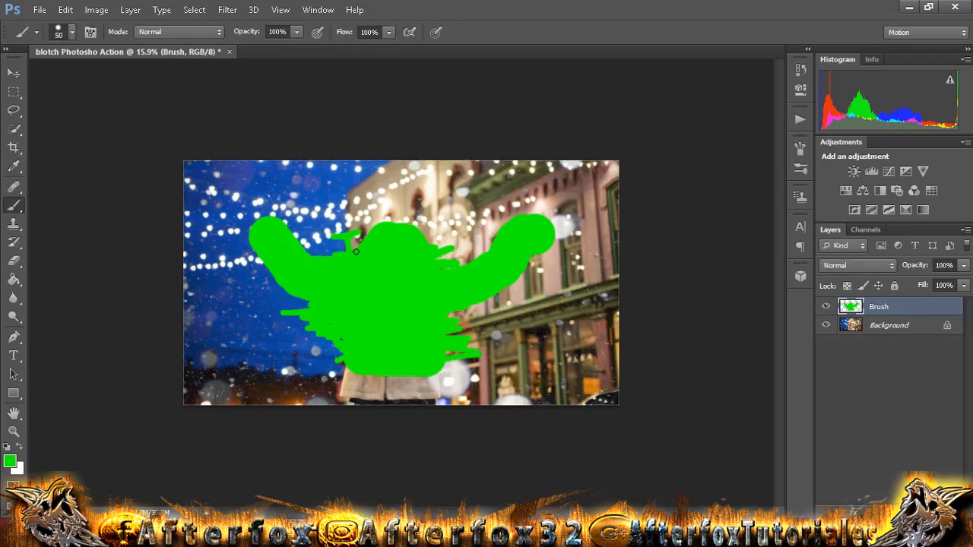
# Run the Blotch action on the photo with its painted Brush layer.
pyautogui.hotkey('ctrl', '0')
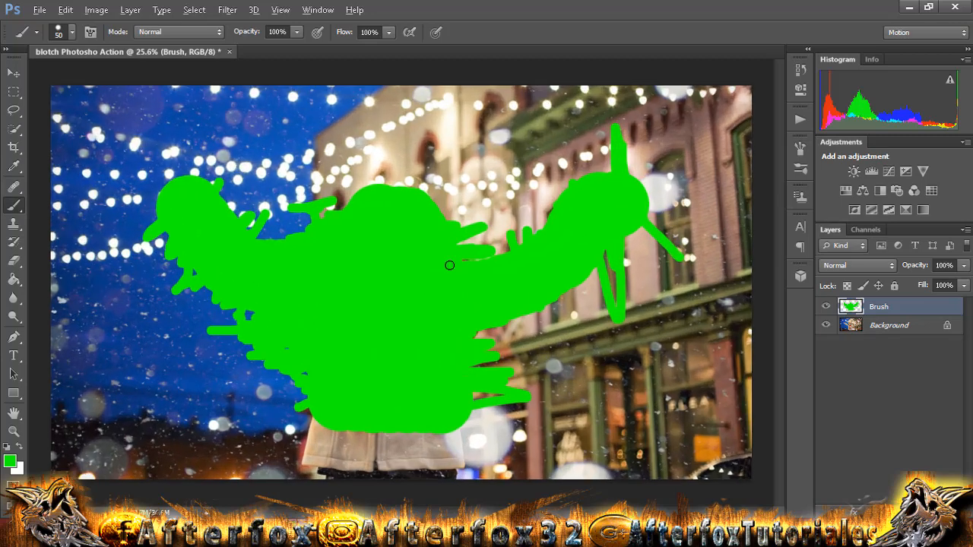
pyautogui.click(800, 119)
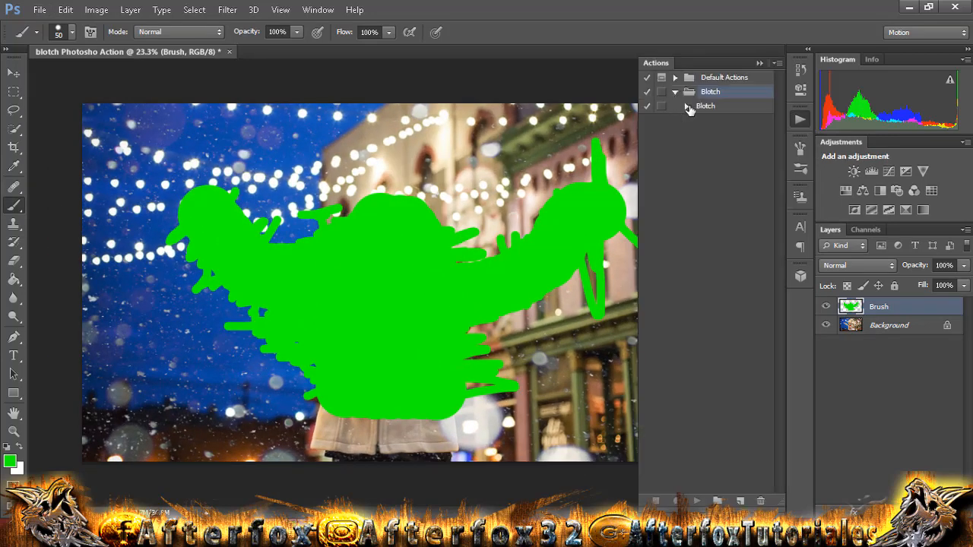
pyautogui.click(687, 106)
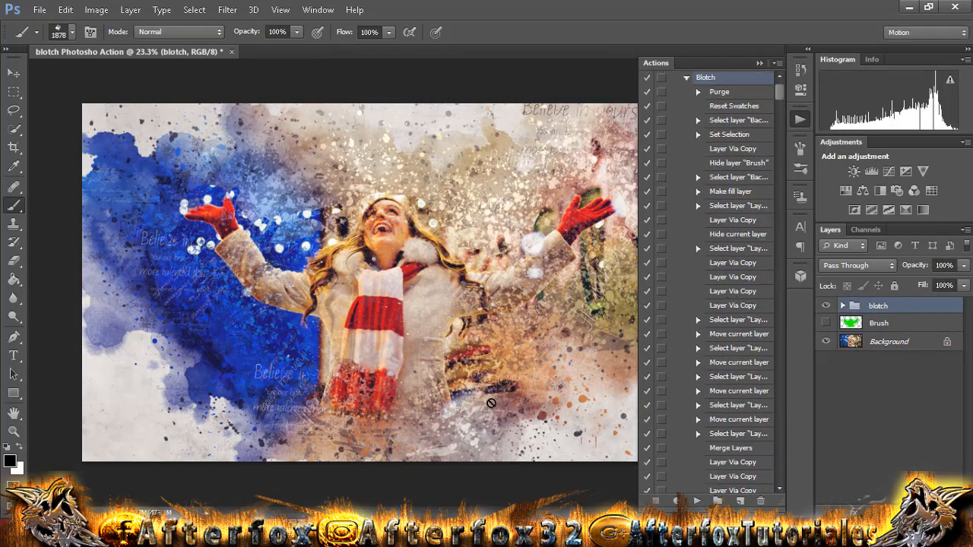
pyautogui.click(801, 118)
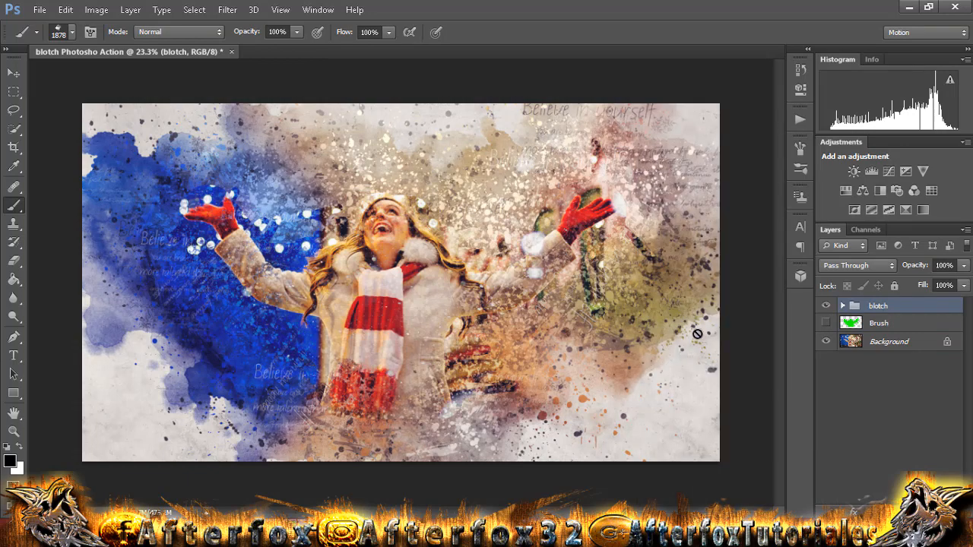
# Expand the blotch group and check its subgroups by toggling their visibility, leaving Back Letters and Front Letters hidden.
pyautogui.click(841, 305)
pyautogui.click(826, 420)
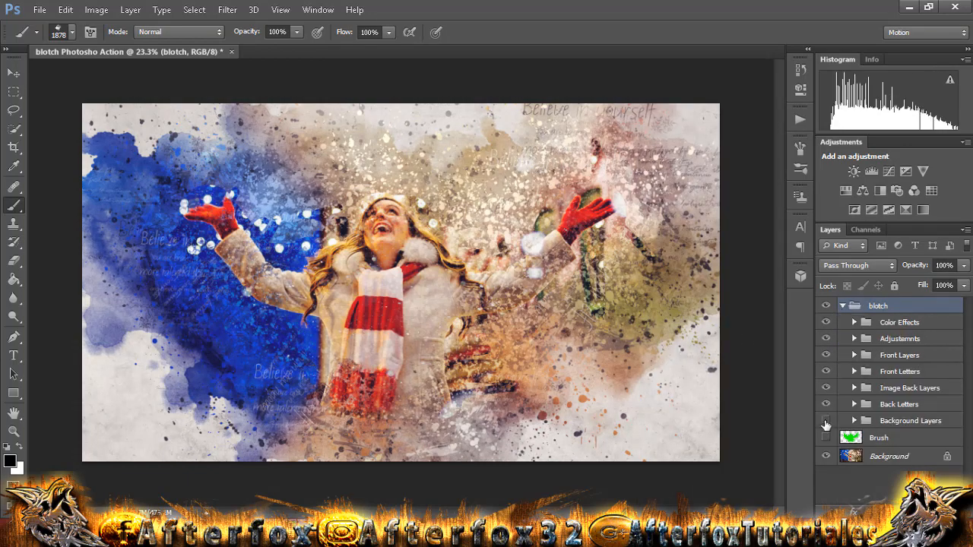
pyautogui.click(826, 421)
pyautogui.click(826, 405)
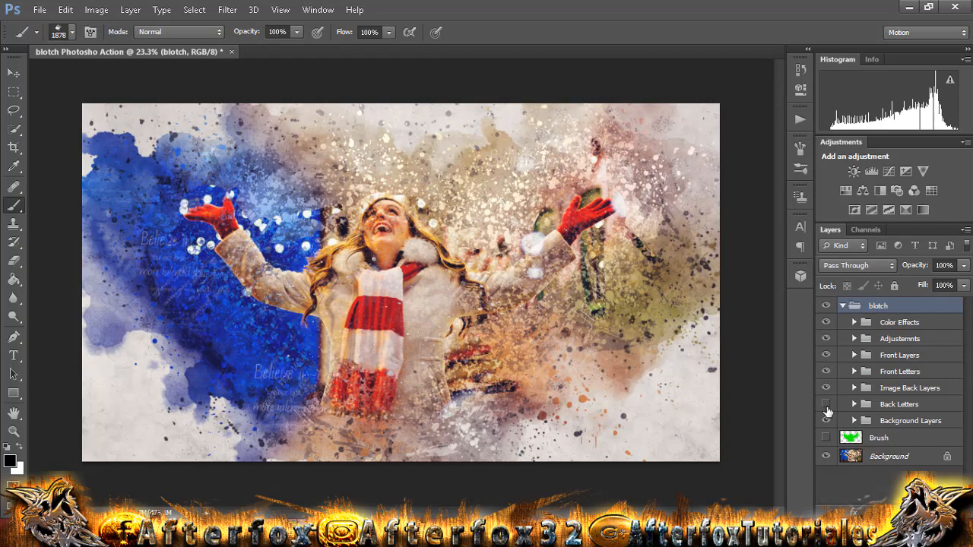
pyautogui.click(826, 405)
pyautogui.click(826, 405)
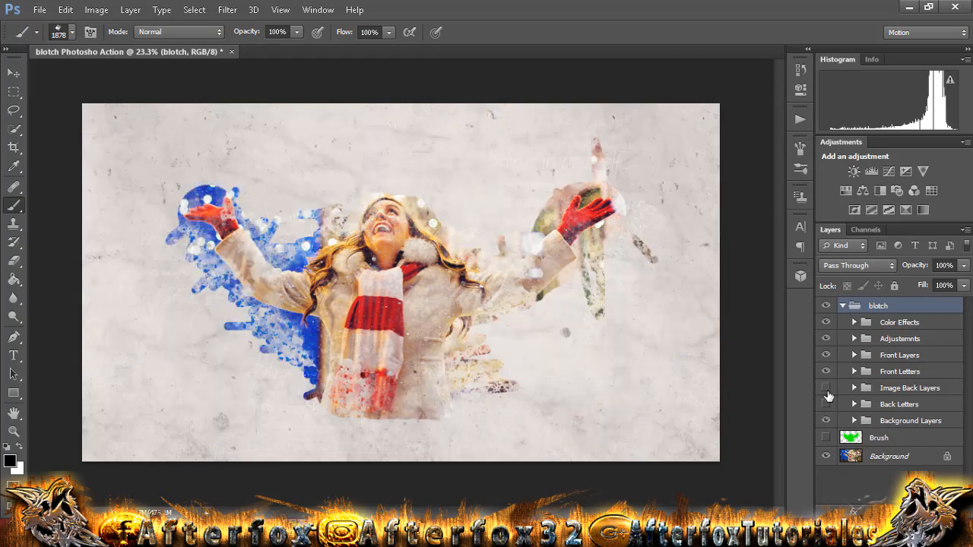
pyautogui.click(827, 389)
pyautogui.click(829, 372)
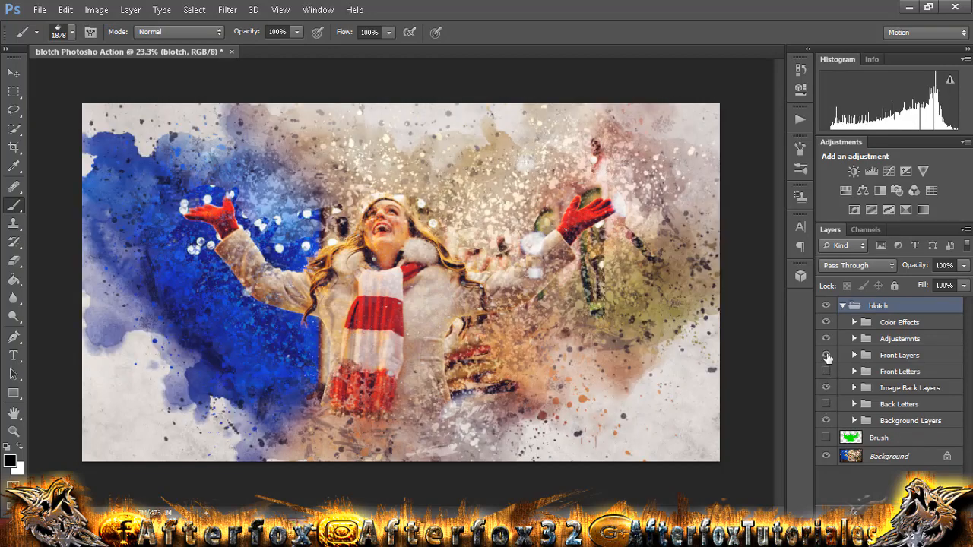
pyautogui.click(826, 355)
pyautogui.click(826, 355)
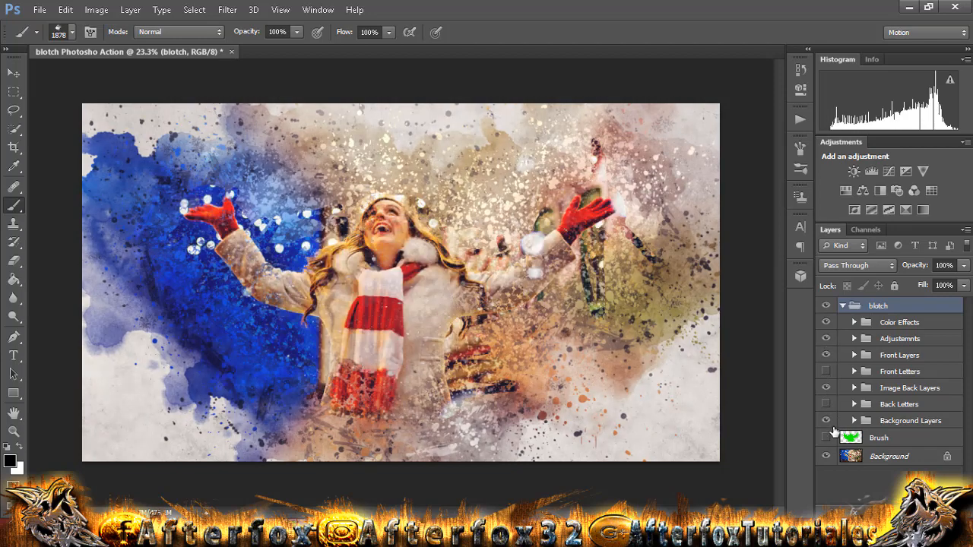
# Delete the Back Letters and Front Letters groups from the blotch group.
pyautogui.click(889, 406)
pyautogui.keyDown('ctrl'); pyautogui.click(899, 371); pyautogui.keyUp('ctrl')
pyautogui.press('Delete')
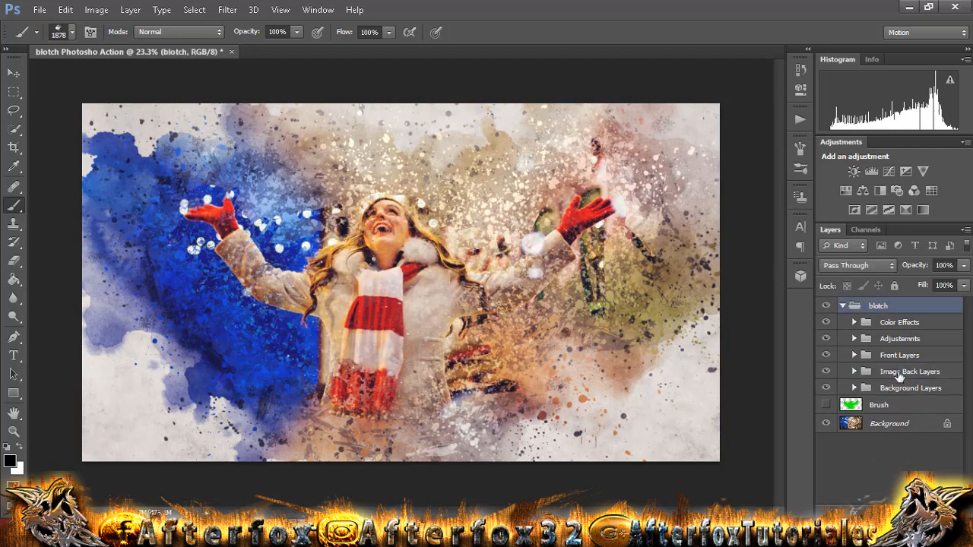
# Expand the Color Effects group and preview Style 1 and Style 2 one at a time.
pyautogui.click(854, 323)
pyautogui.scroll(-2, 886, 380)
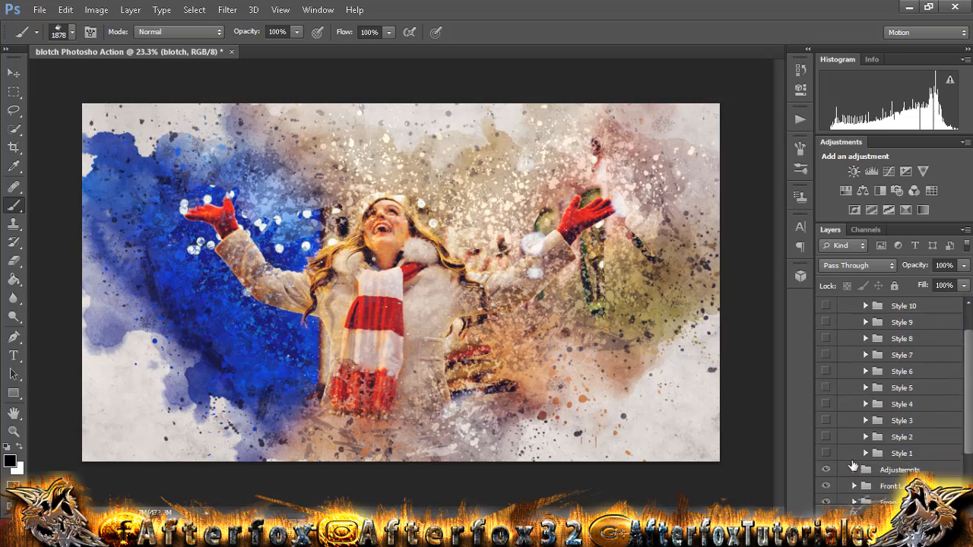
pyautogui.click(826, 453)
pyautogui.click(827, 453)
pyautogui.click(827, 440)
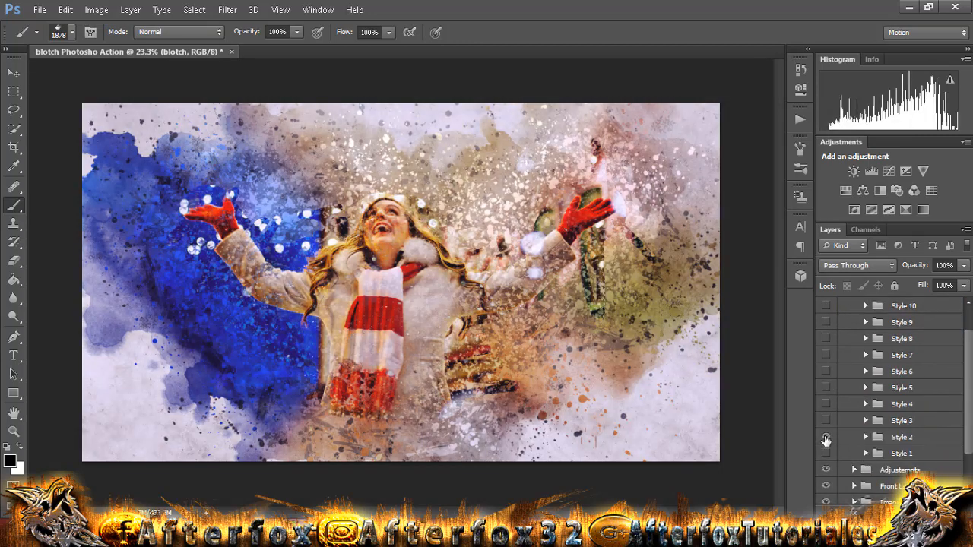
pyautogui.click(827, 439)
# Preview the remaining Color Effects from Style 10 down to Style 3, hiding each one again.
pyautogui.scroll(2, 919, 421)
pyautogui.click(826, 338)
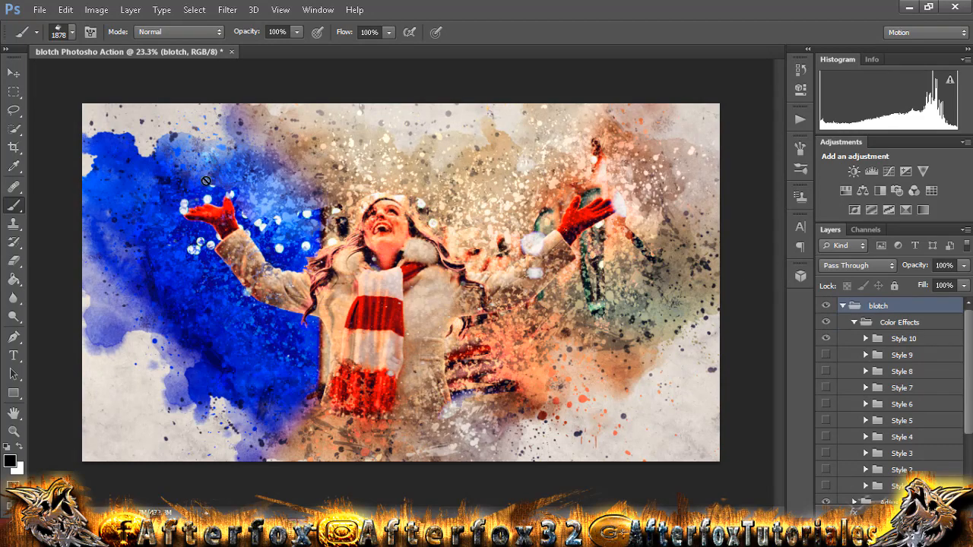
pyautogui.click(826, 338)
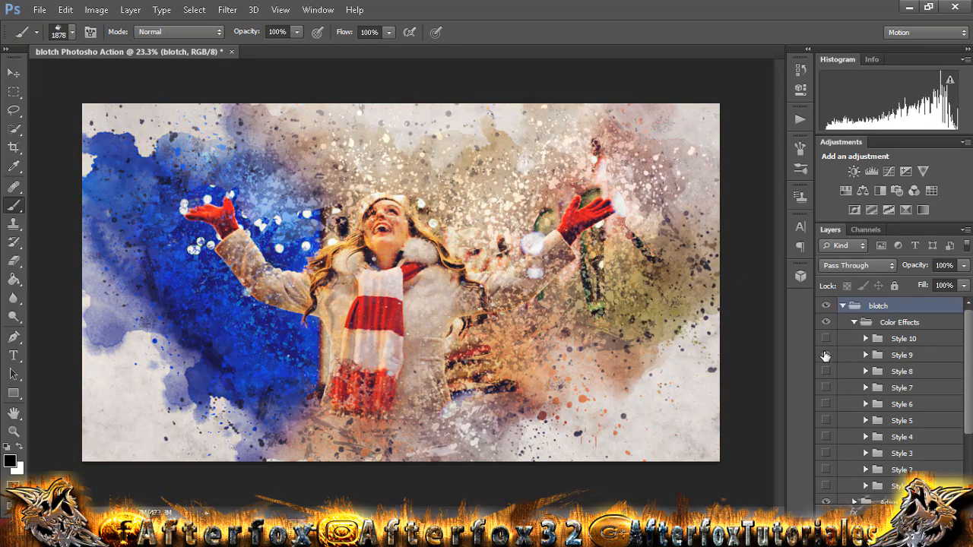
pyautogui.click(827, 387)
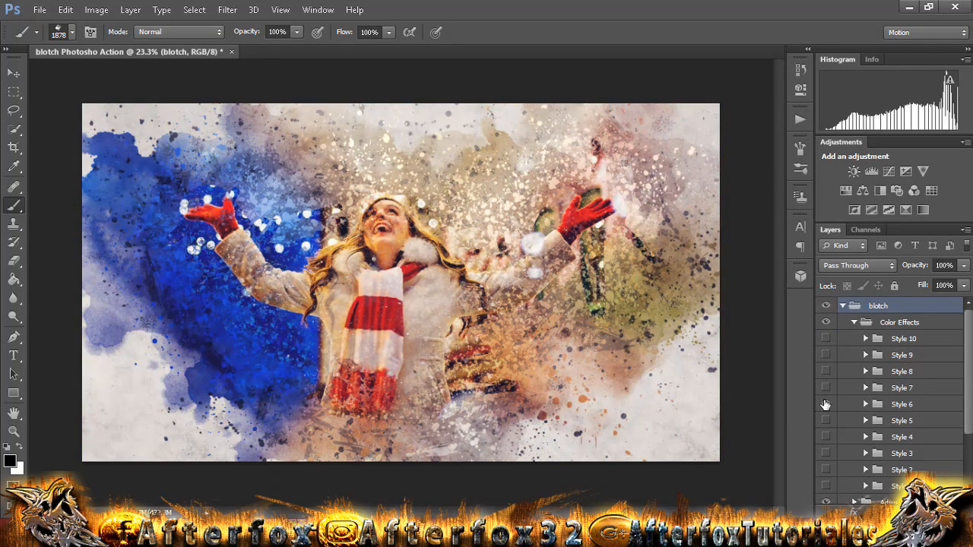
pyautogui.click(826, 403)
pyautogui.click(827, 403)
pyautogui.click(827, 421)
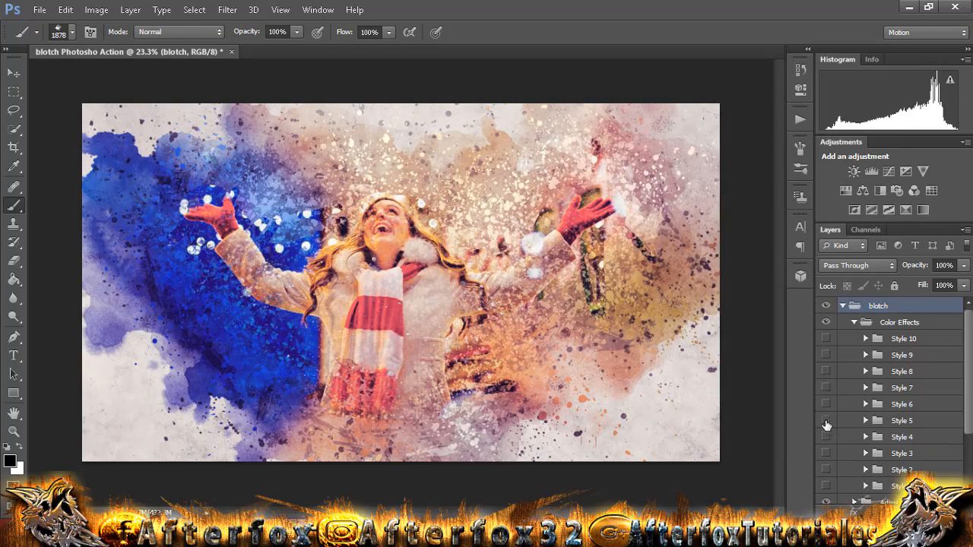
pyautogui.click(827, 421)
pyautogui.click(826, 436)
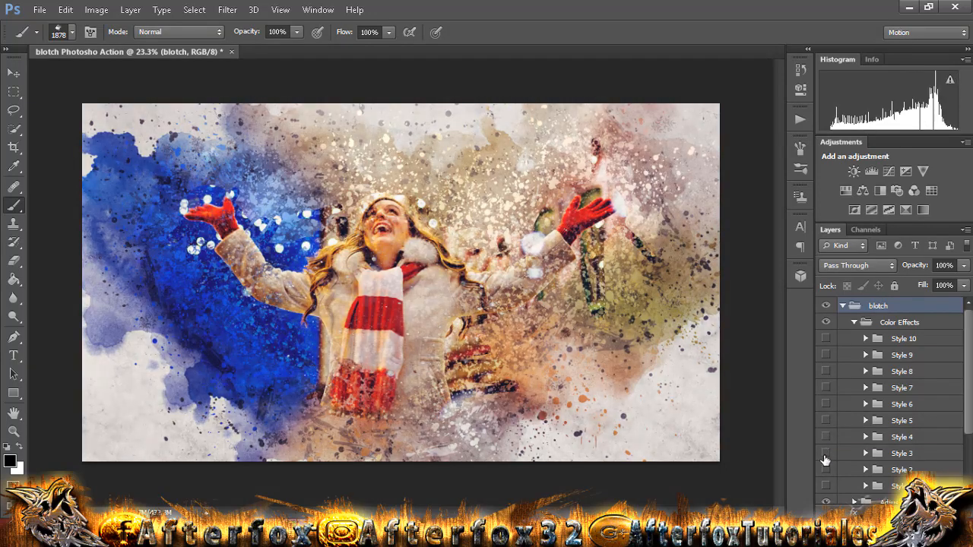
pyautogui.click(825, 453)
pyautogui.click(825, 453)
# Make Style 10 visible and open the settings of its Selective Color adjustment layer.
pyautogui.click(825, 338)
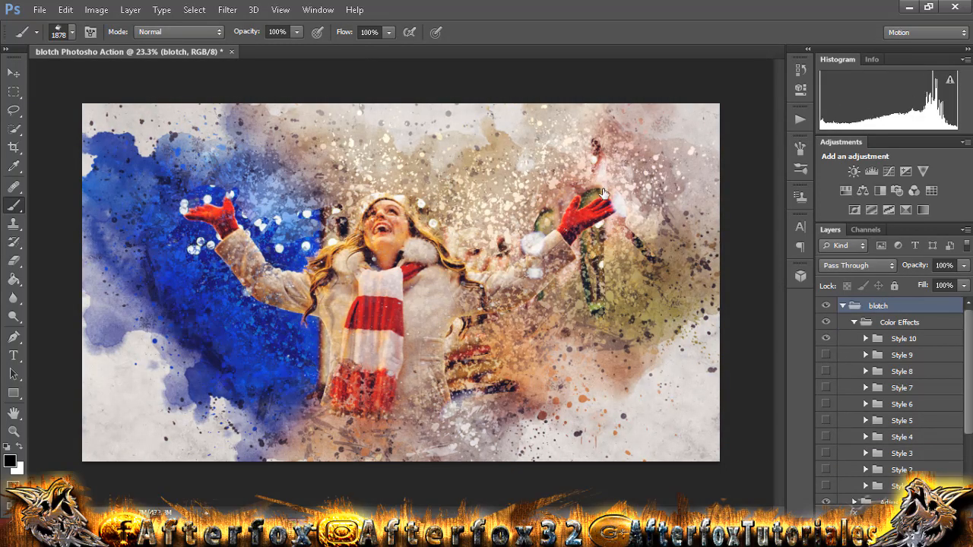
pyautogui.click(866, 339)
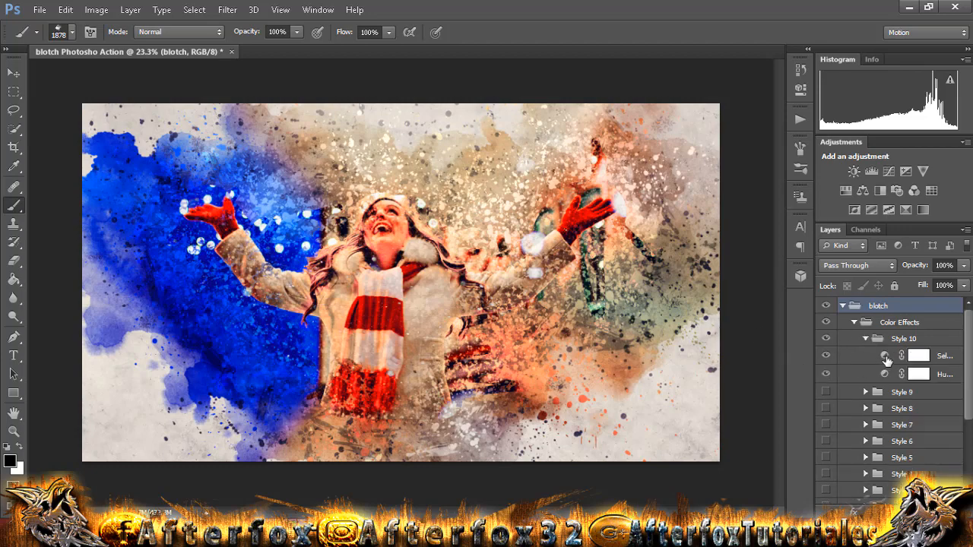
pyautogui.doubleClick(885, 357)
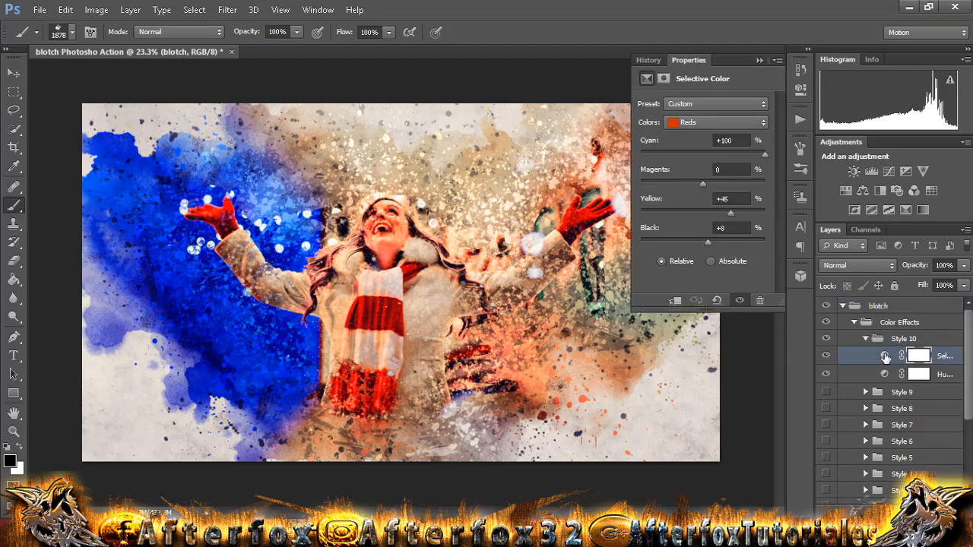
# Set the Reds in Selective Color to Cyan +97, Magenta +22, Yellow +64 and Black -13, using the Relative method.
pyautogui.click(711, 122)
pyautogui.click(711, 138)
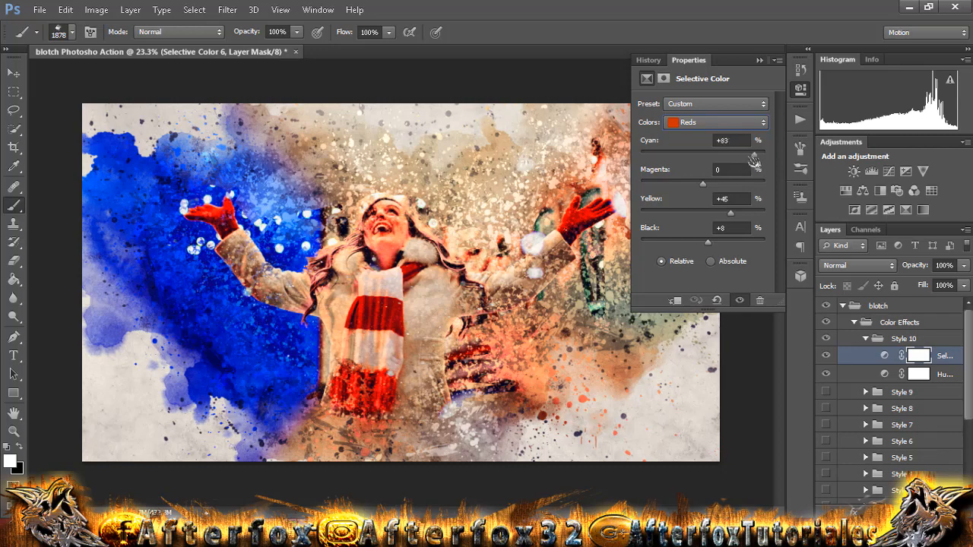
pyautogui.moveTo(735, 156); pyautogui.dragTo(761, 153)
pyautogui.moveTo(702, 184)
pyautogui.mouseDown()
pyautogui.moveTo(684, 184)
pyautogui.moveTo(719, 185)
pyautogui.mouseUp()
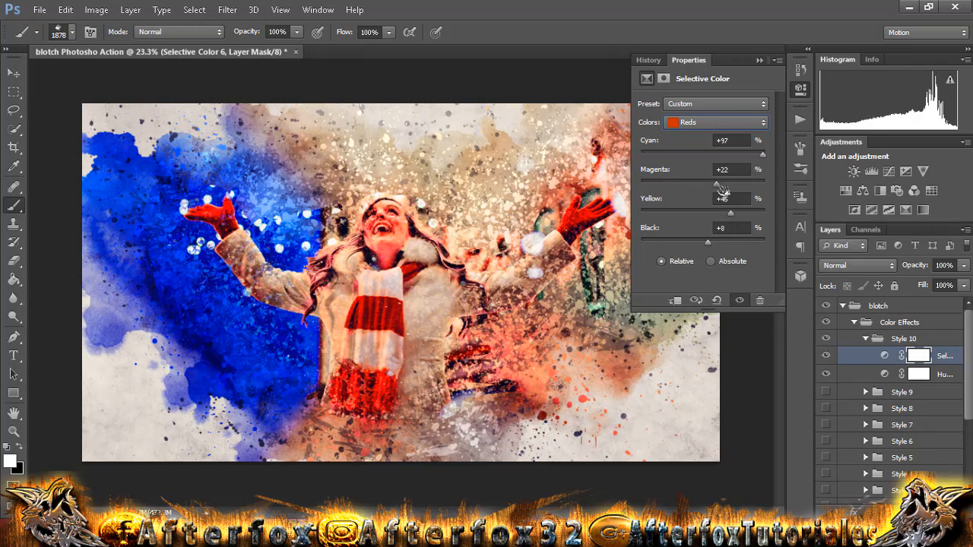
pyautogui.moveTo(739, 218)
pyautogui.mouseDown()
pyautogui.moveTo(695, 217)
pyautogui.moveTo(753, 218)
pyautogui.mouseUp()
pyautogui.moveTo(704, 242)
pyautogui.mouseDown()
pyautogui.moveTo(681, 243)
pyautogui.moveTo(699, 246)
pyautogui.mouseUp()
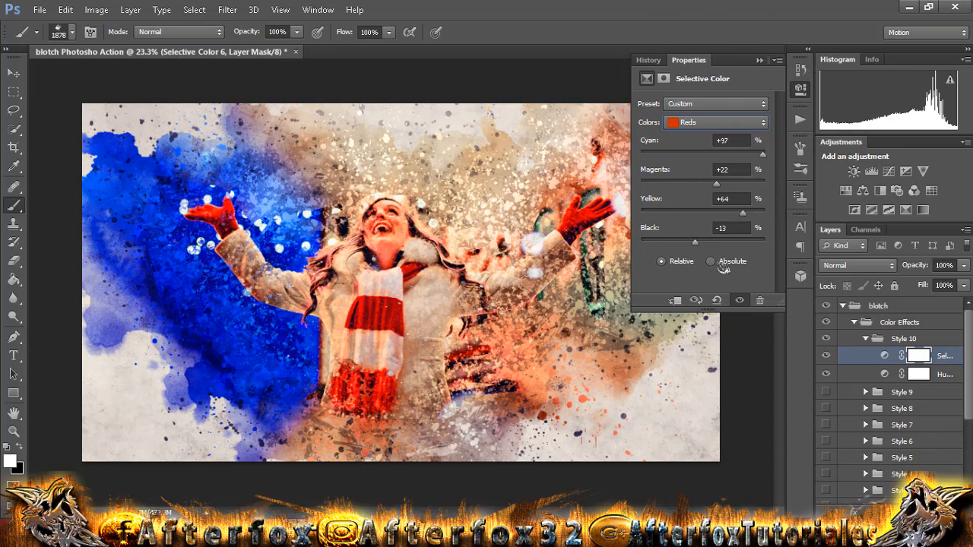
pyautogui.click(718, 263)
pyautogui.click(663, 264)
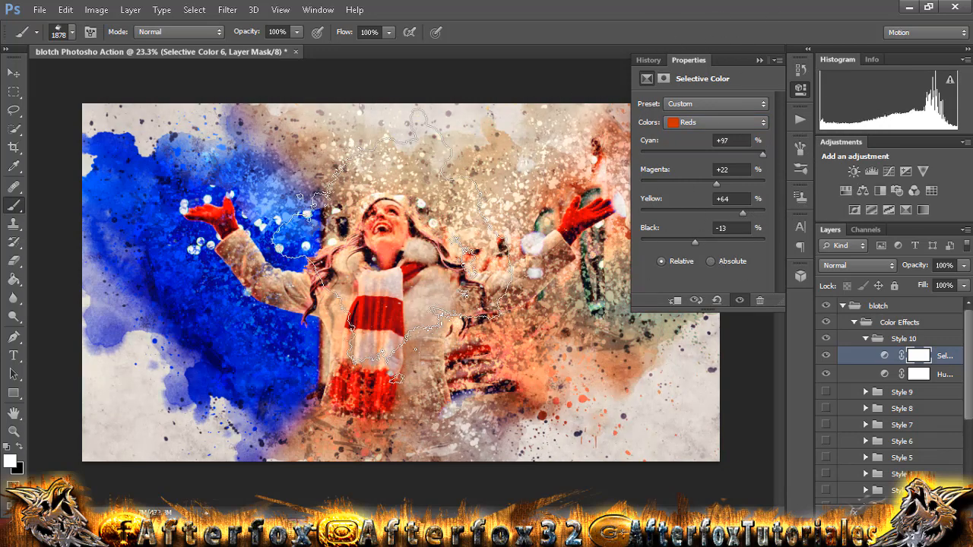
pyautogui.click(800, 88)
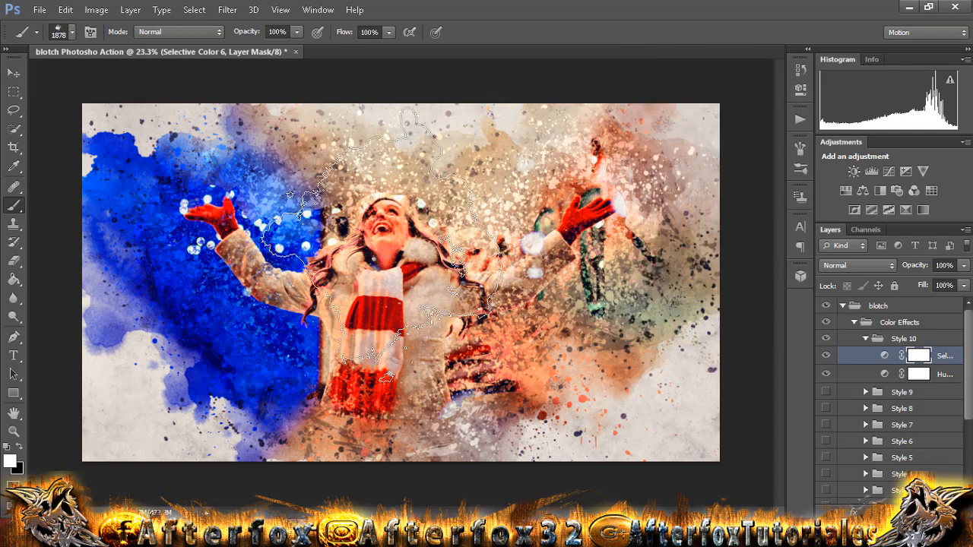
# Reduce the brush size to 828 px and inspect the recoloured image up close.
pyautogui.scroll(-2, 388, 246)
pyautogui.moveTo(446, 244); pyautogui.dragTo(395, 243)
pyautogui.scroll(4, 553, 240)
pyautogui.scroll(-1, 552, 239)
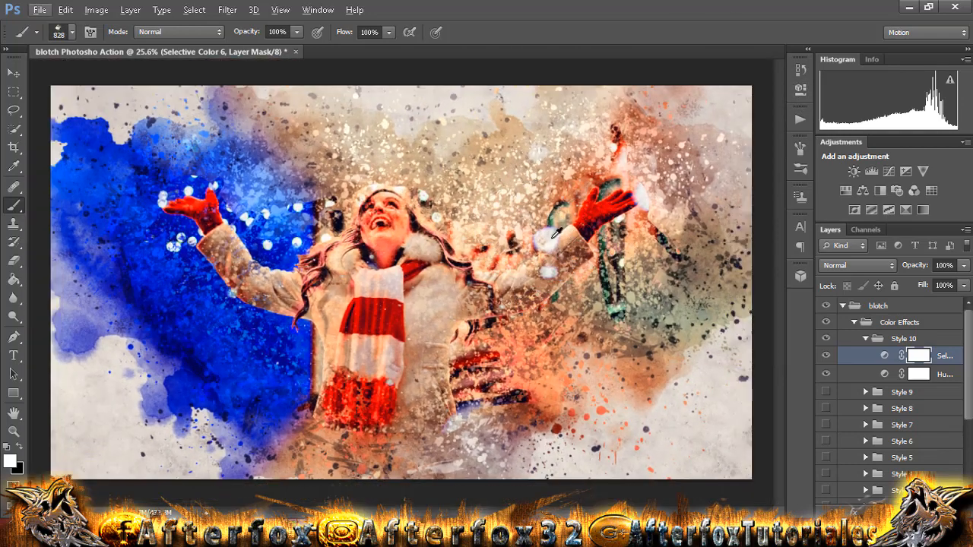
pyautogui.scroll(-1, 555, 232)
# Collapse the Color Effects group and compare the image with and without Front Layers and Image Back Layers.
pyautogui.click(854, 323)
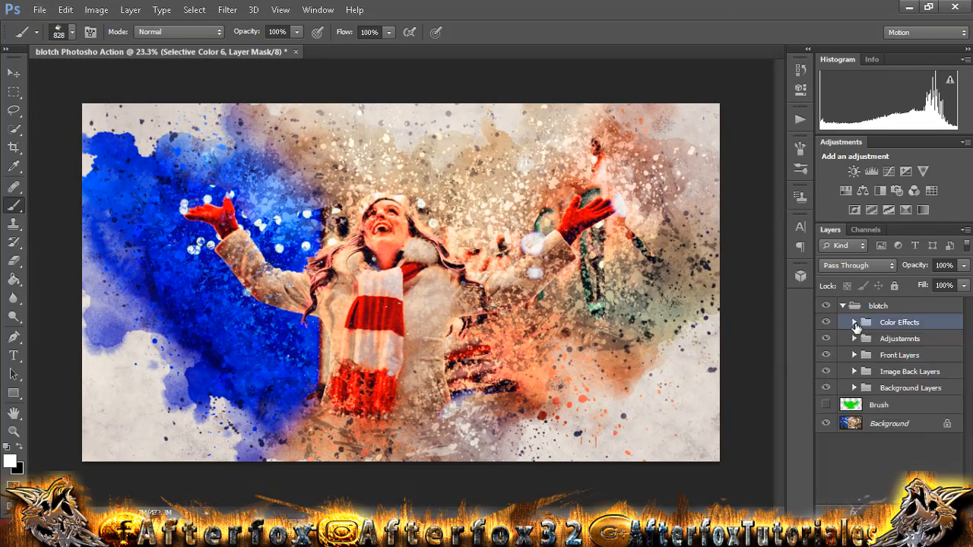
pyautogui.click(827, 355)
pyautogui.click(827, 356)
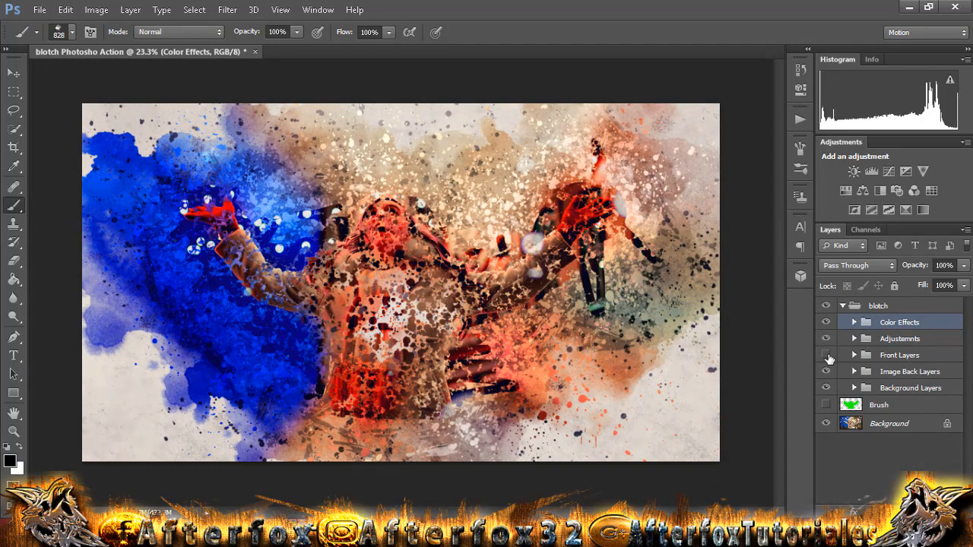
pyautogui.click(827, 356)
pyautogui.click(826, 372)
pyautogui.click(826, 372)
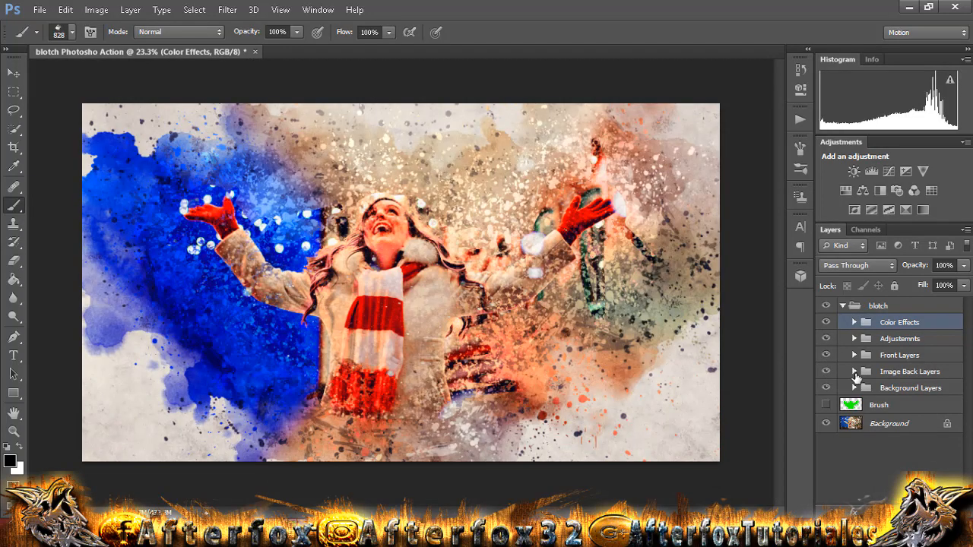
# Examine the effect of the image layer below the main image in Image Back Layers, then collapse the blotch group.
pyautogui.click(853, 372)
pyautogui.scroll(-5, 897, 380)
pyautogui.scroll(5, 901, 384)
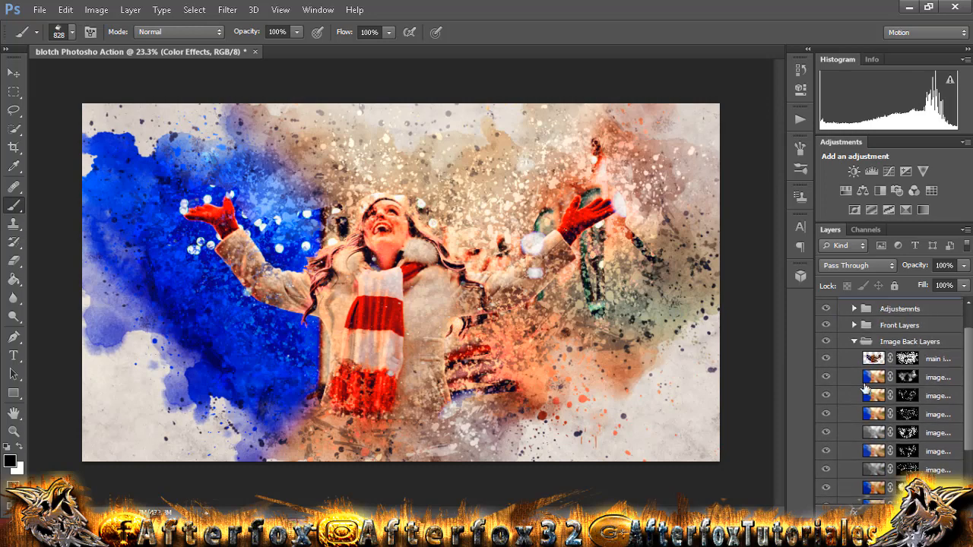
pyautogui.click(826, 377)
pyautogui.click(827, 378)
pyautogui.click(826, 377)
pyautogui.click(827, 378)
pyautogui.scroll(2, 891, 391)
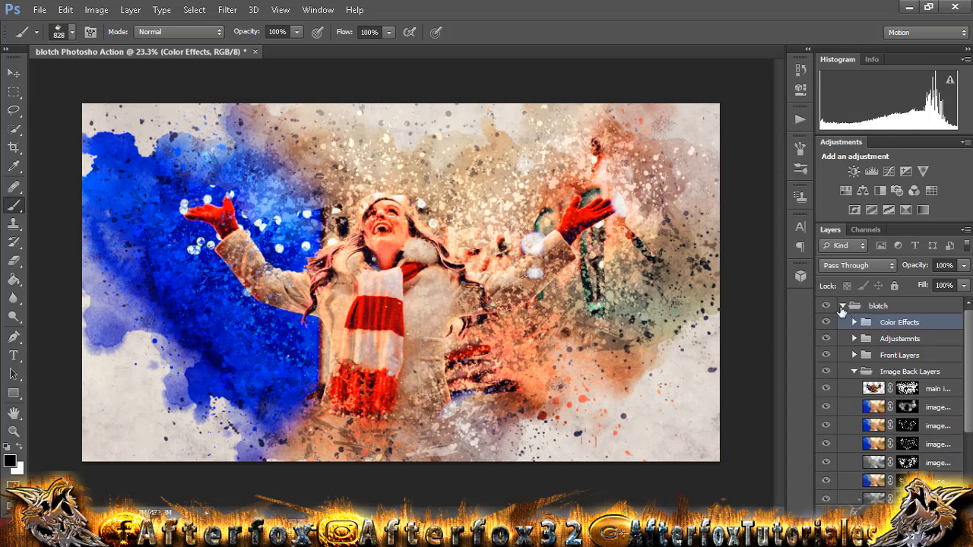
pyautogui.click(842, 307)
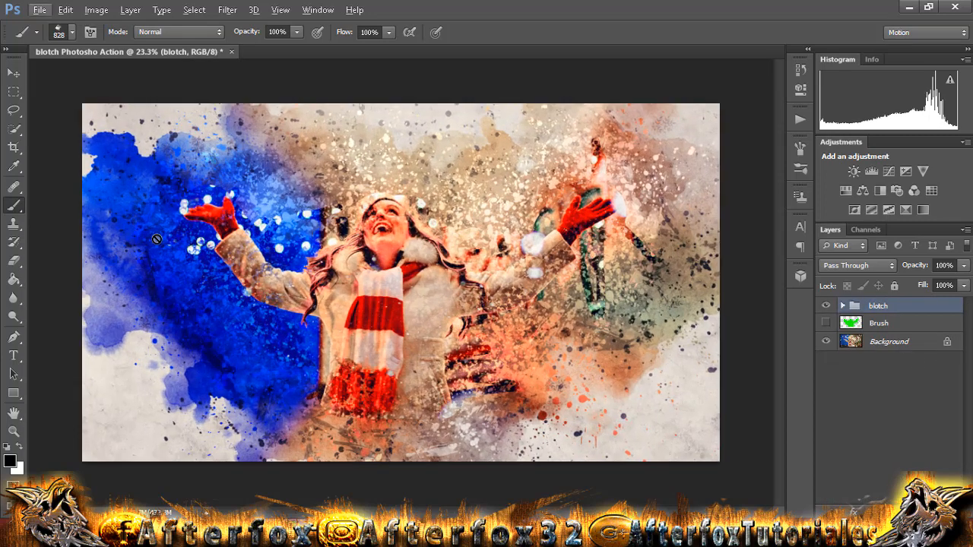